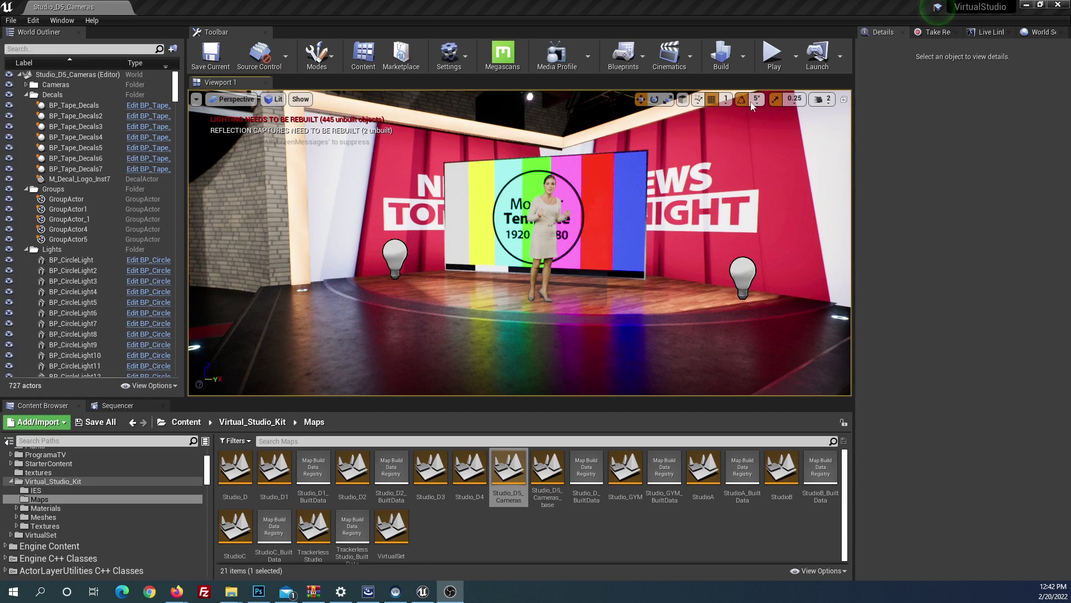
pyautogui.click(772, 61)
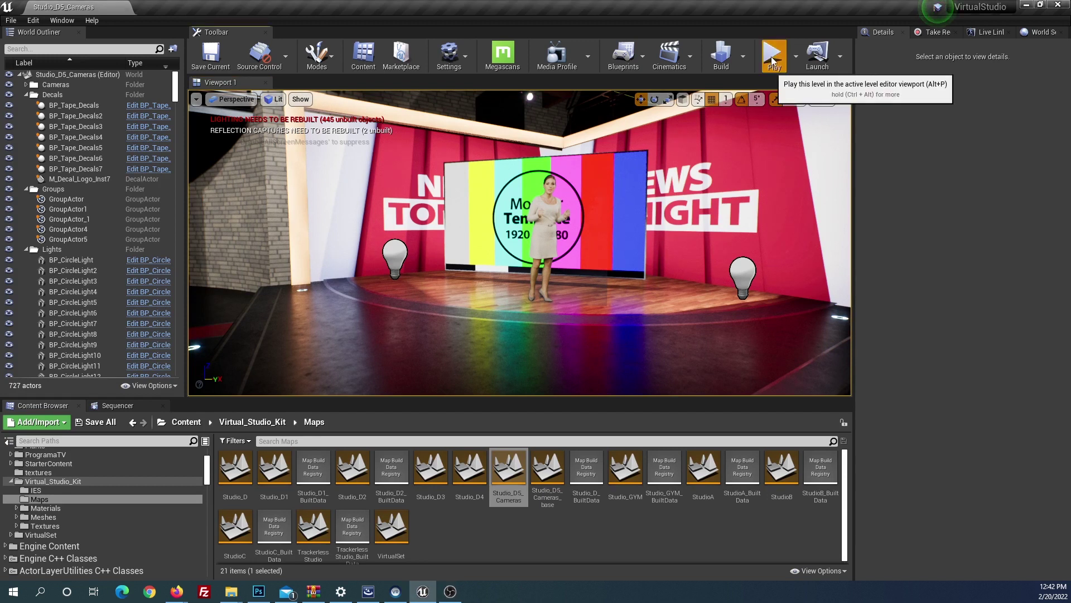
pyautogui.click(772, 61)
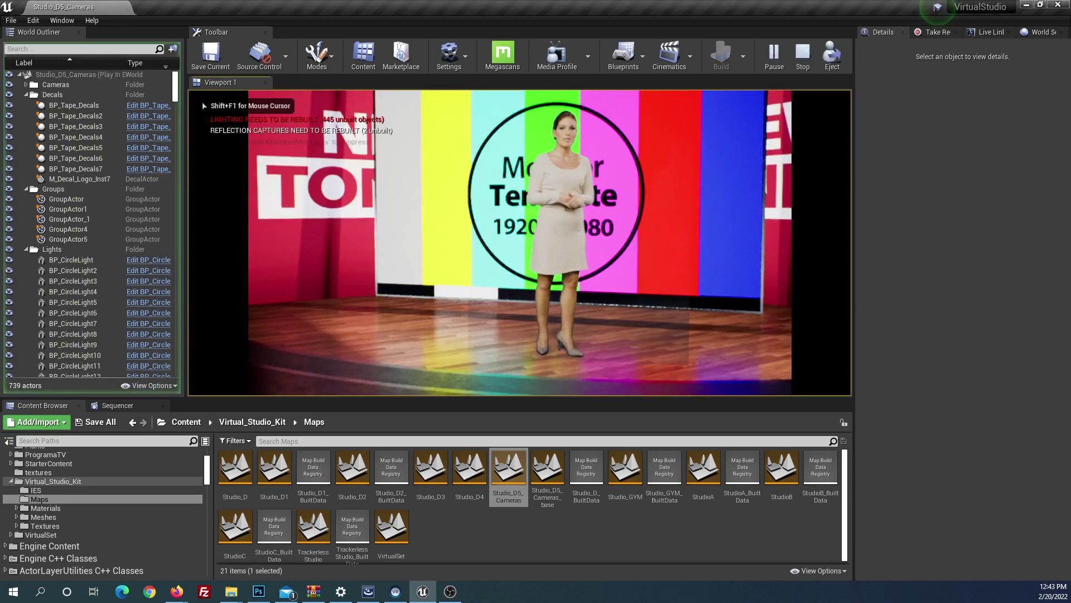
pyautogui.press('1')
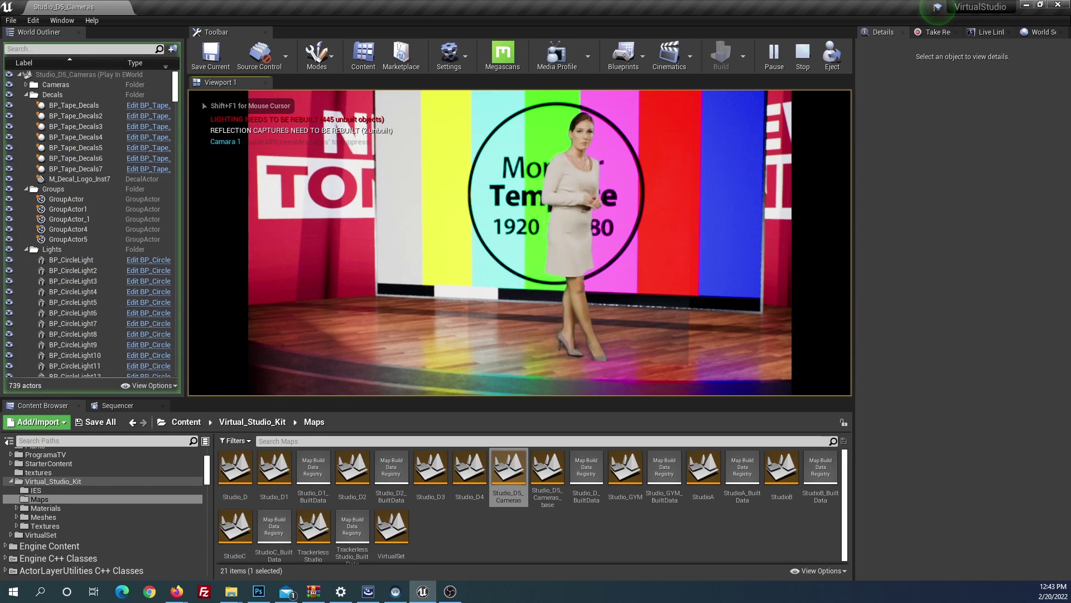
pyautogui.press('3')
pyautogui.press('2')
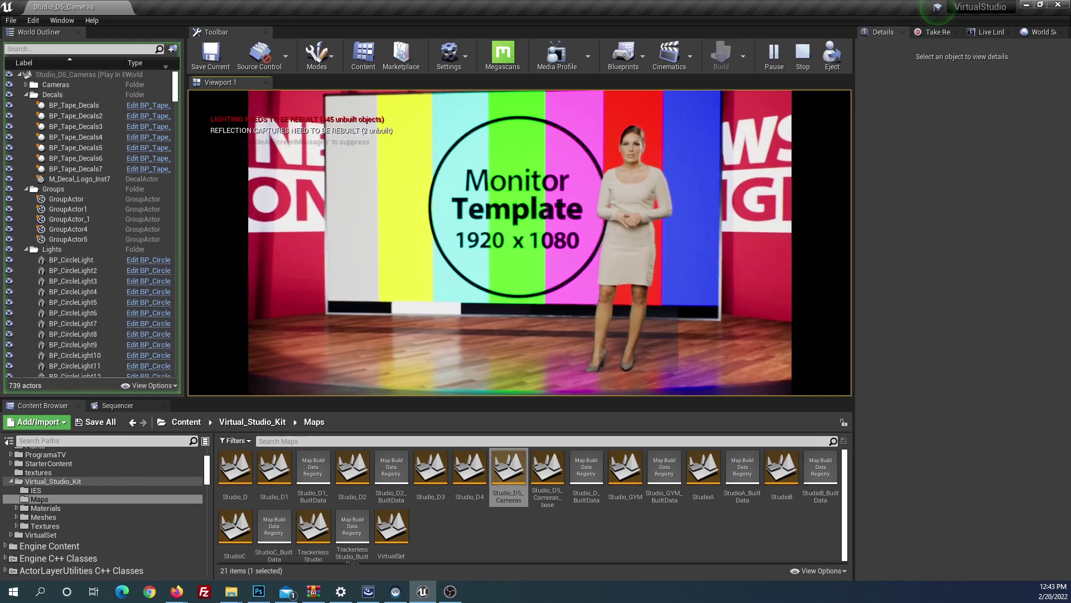
pyautogui.press('1')
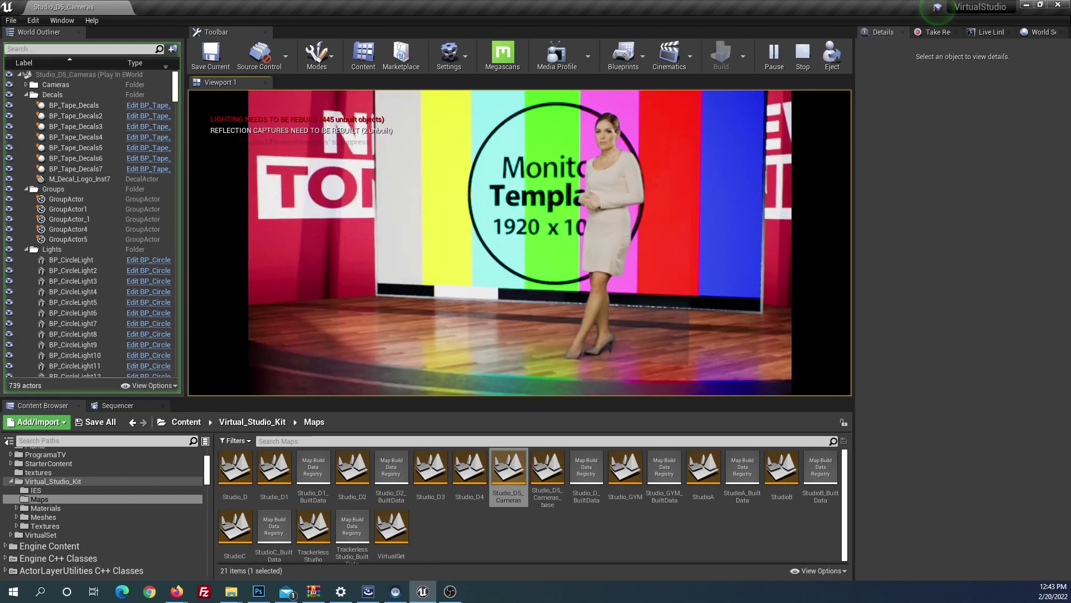
pyautogui.press('2')
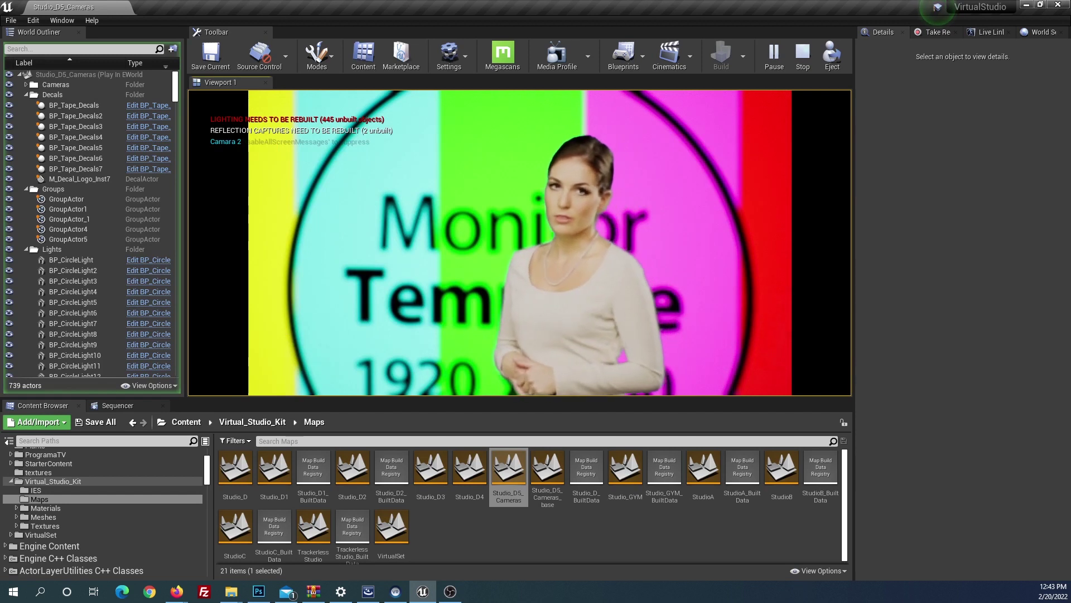
pyautogui.press('3')
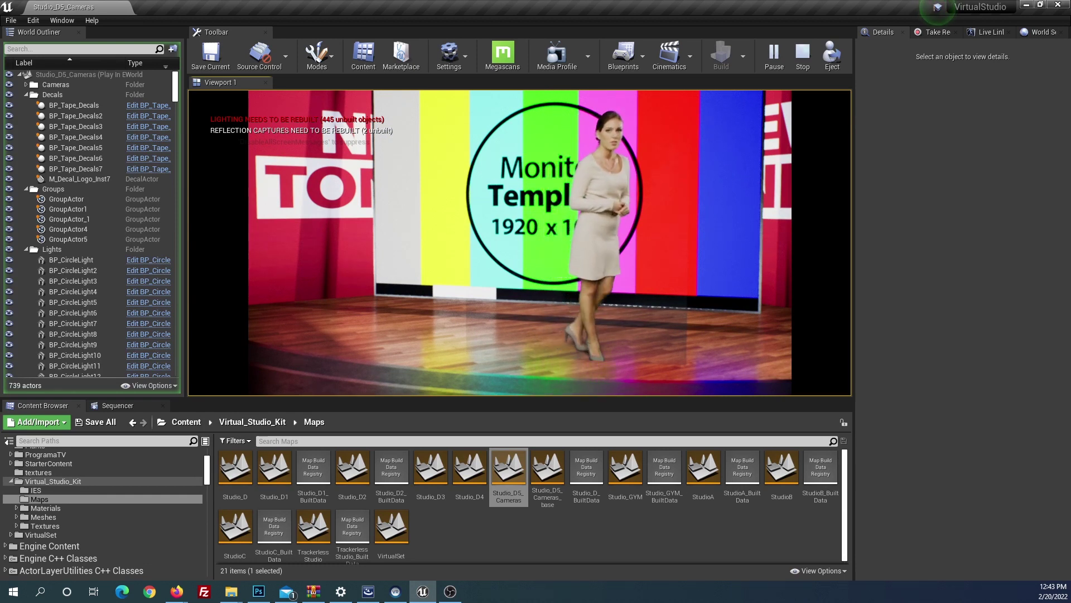
pyautogui.press('Escape')
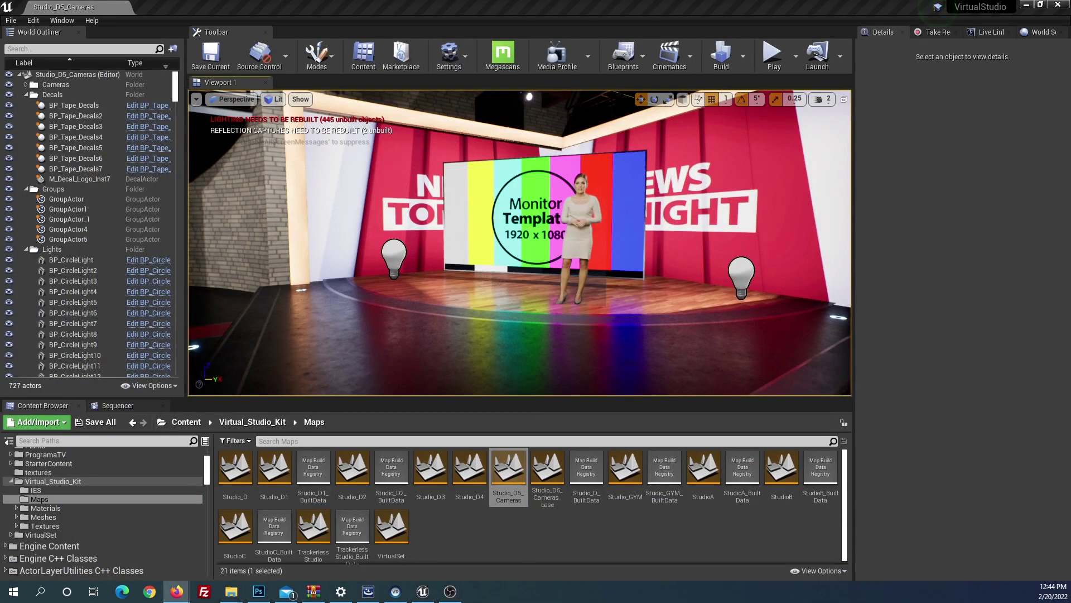
# Bring the OBS recording window forward and drag it off to the right to uncover the studio viewport
pyautogui.click(451, 591)
pyautogui.moveTo(525, 219); pyautogui.dragTo(511, 219)
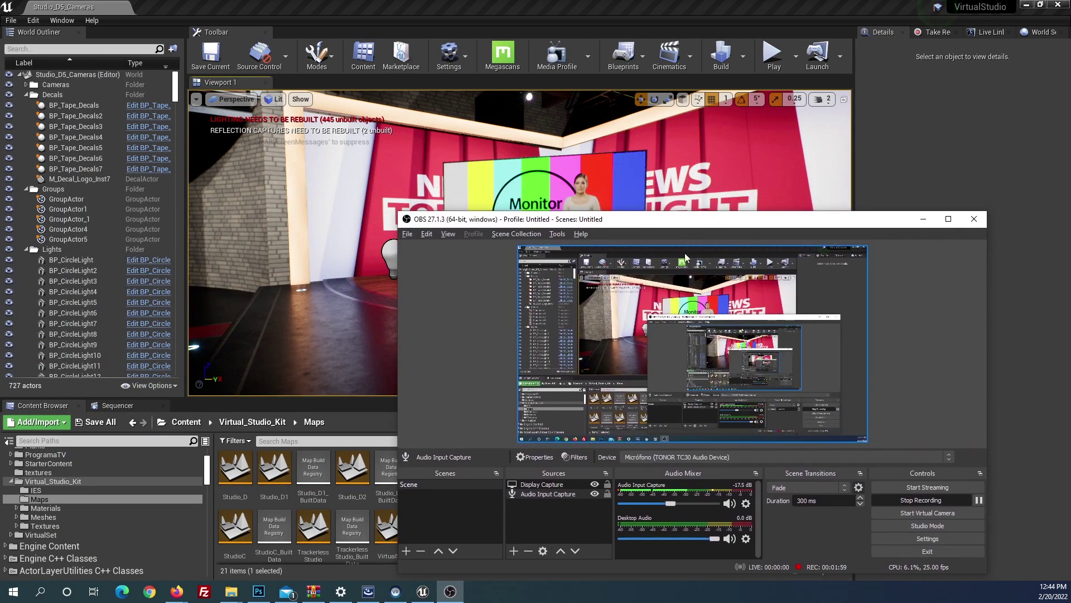
pyautogui.moveTo(685, 219); pyautogui.dragTo(697, 188)
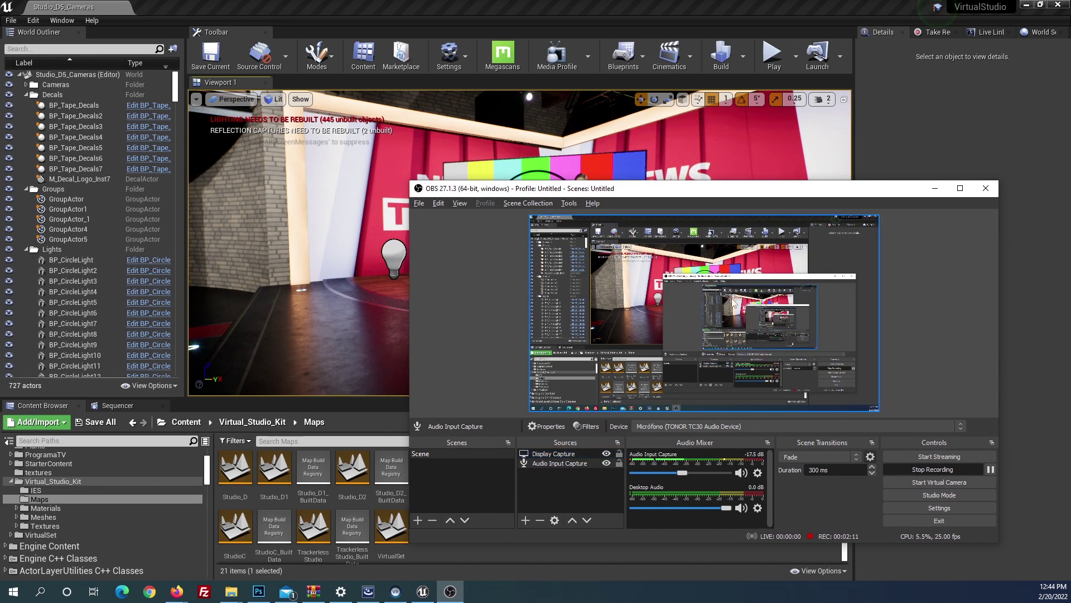
pyautogui.moveTo(688, 191)
pyautogui.mouseDown()
pyautogui.moveTo(652, 226)
pyautogui.moveTo(1070, 190)
pyautogui.mouseUp()
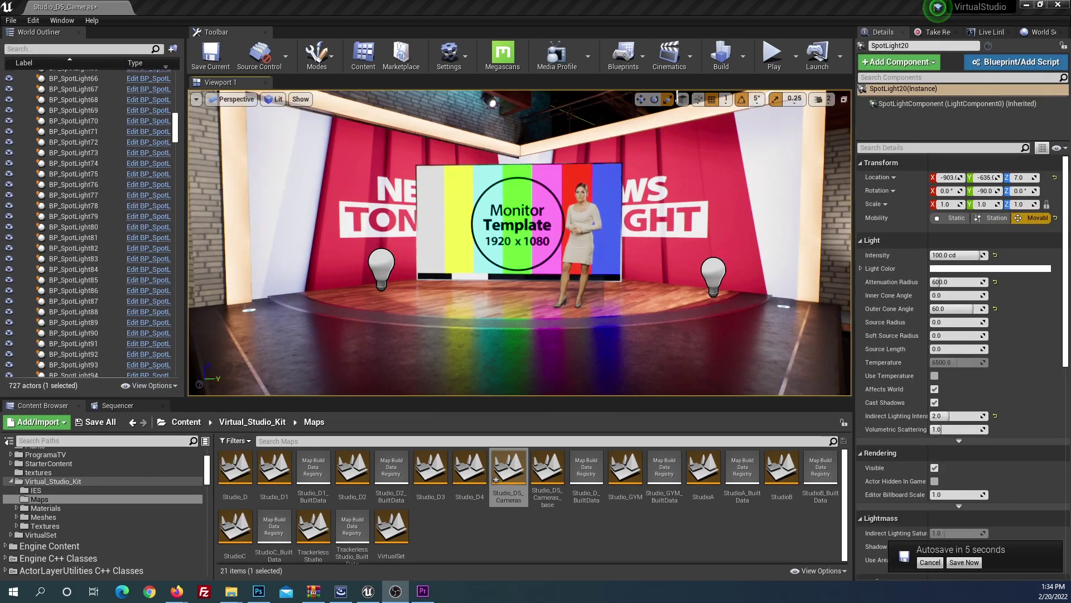
pyautogui.moveTo(1070, 168); pyautogui.dragTo(823, 162)
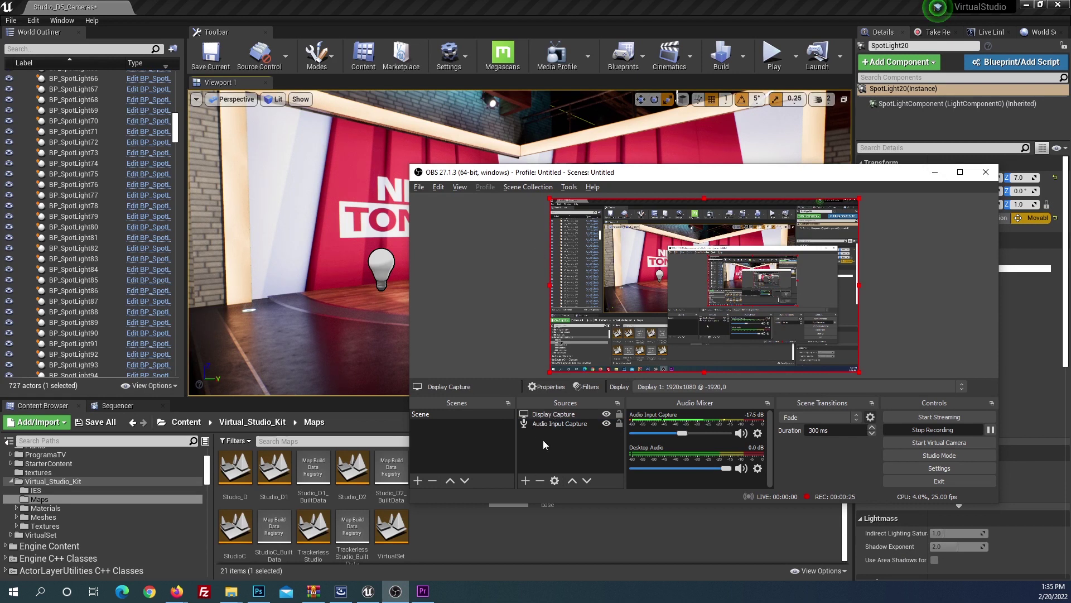
pyautogui.click(525, 481)
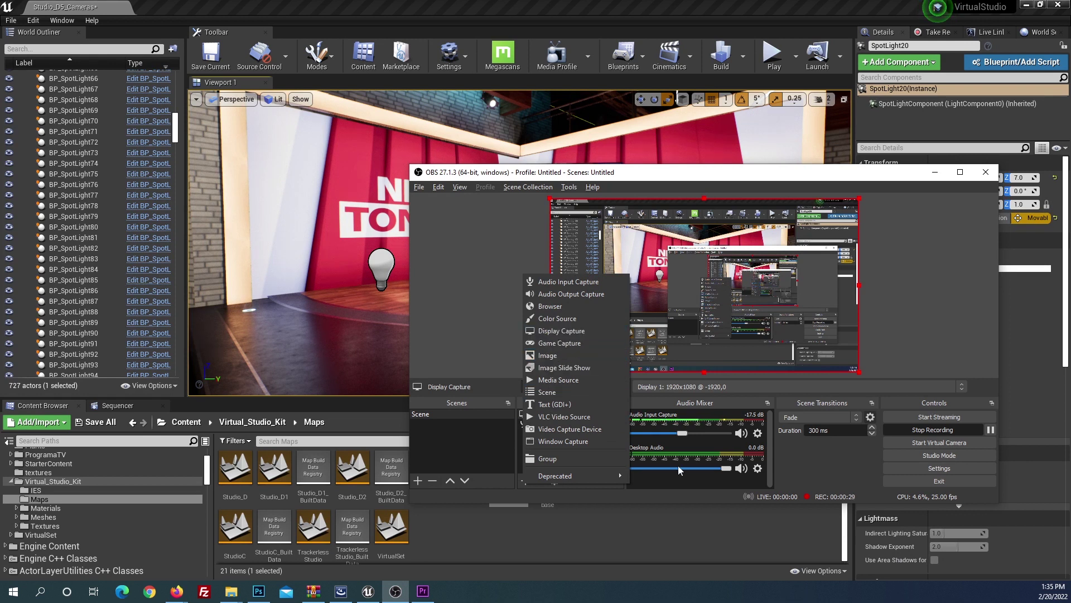
pyautogui.click(689, 497)
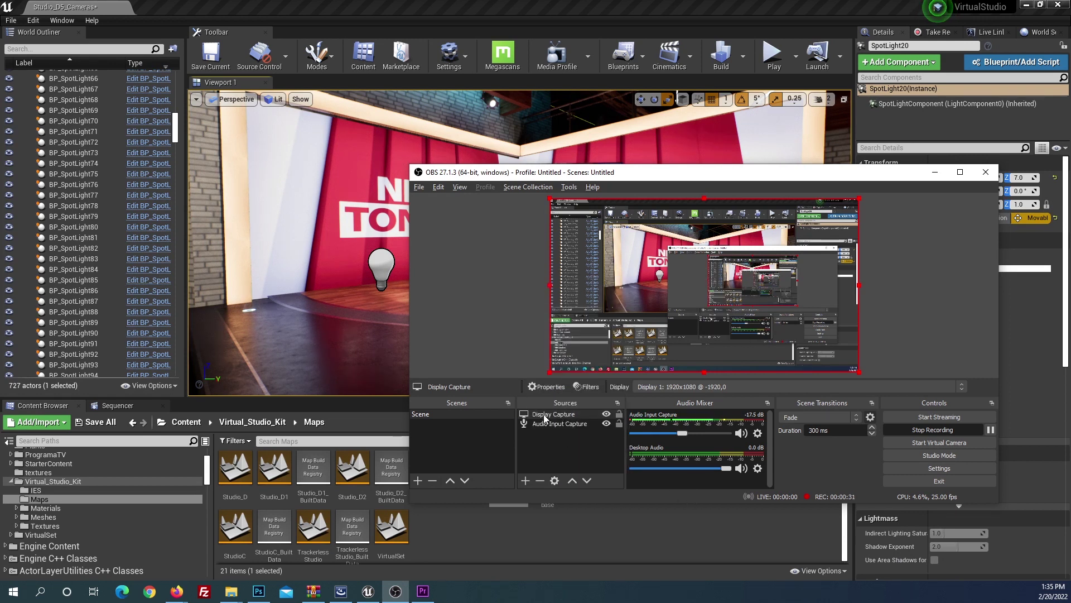
pyautogui.doubleClick(549, 416)
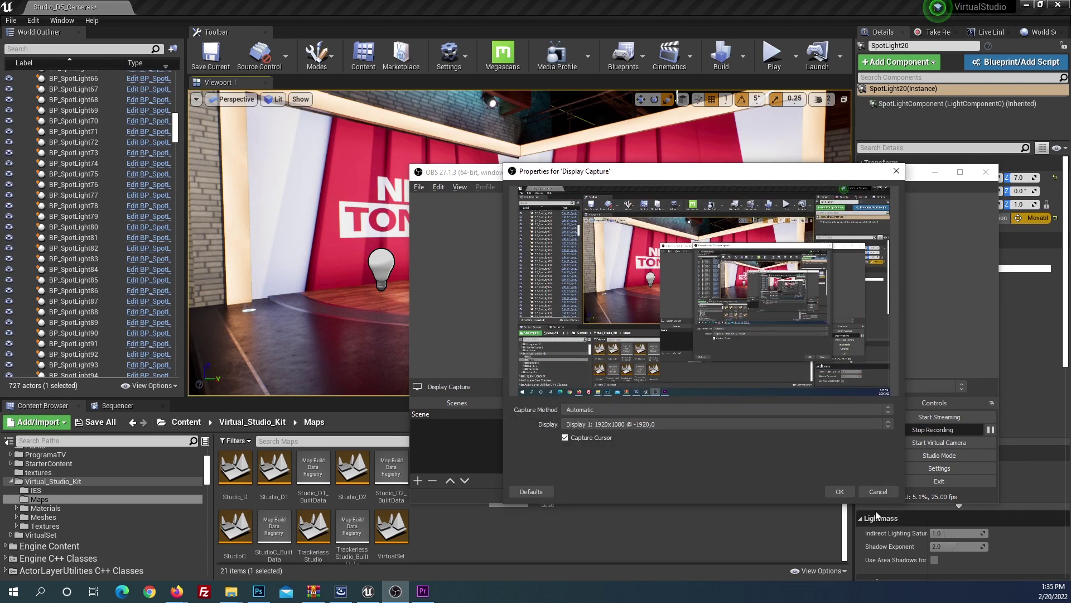
pyautogui.click(871, 490)
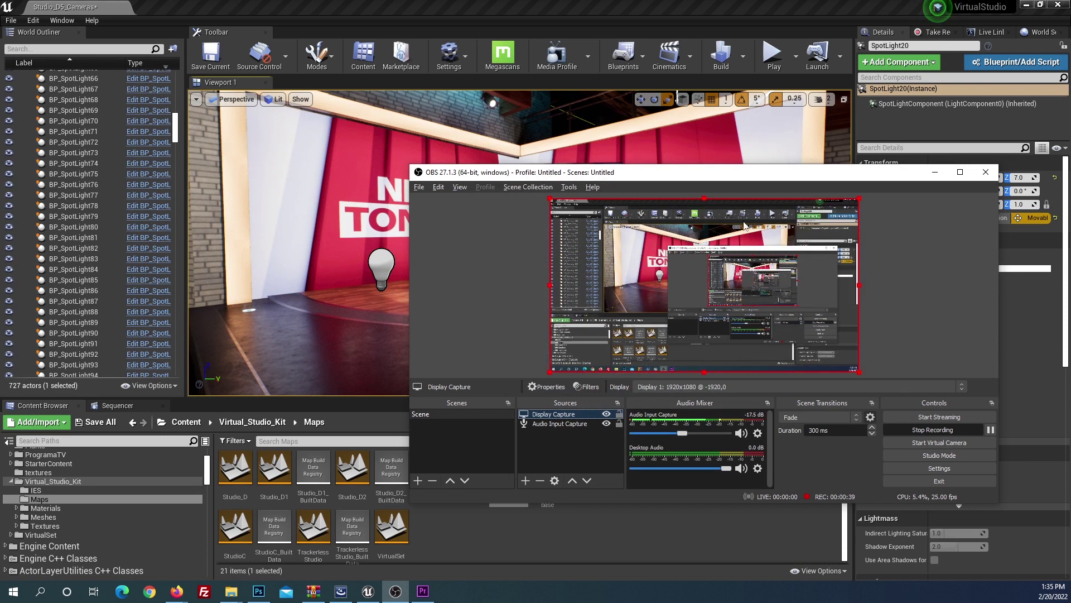
pyautogui.moveTo(734, 176)
pyautogui.mouseDown()
pyautogui.moveTo(703, 178)
pyautogui.moveTo(695, 280)
pyautogui.moveTo(782, 273)
pyautogui.mouseUp()
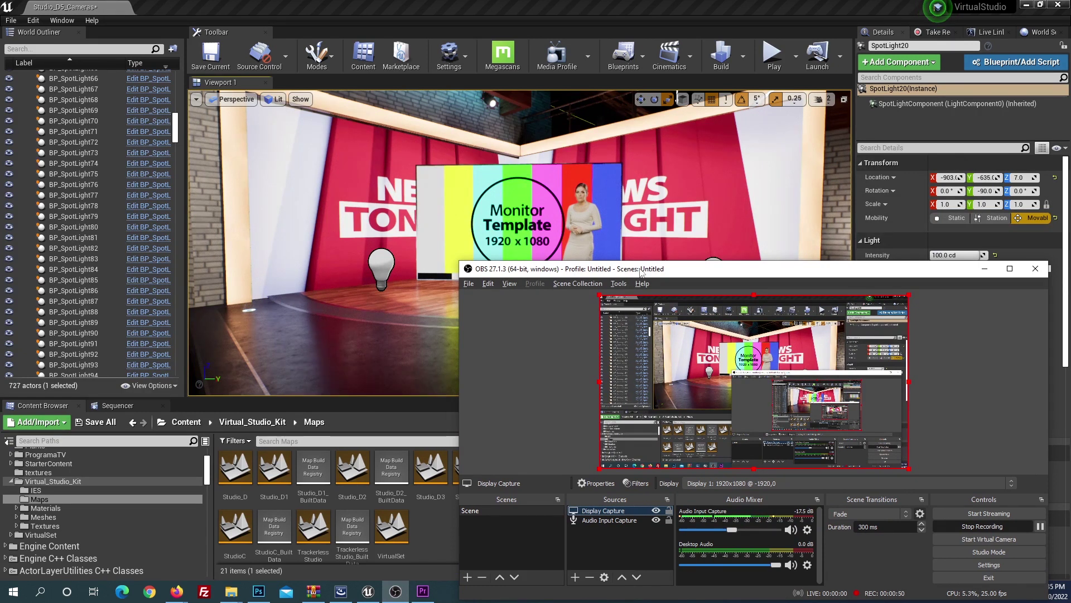
pyautogui.moveTo(641, 272); pyautogui.dragTo(584, 240)
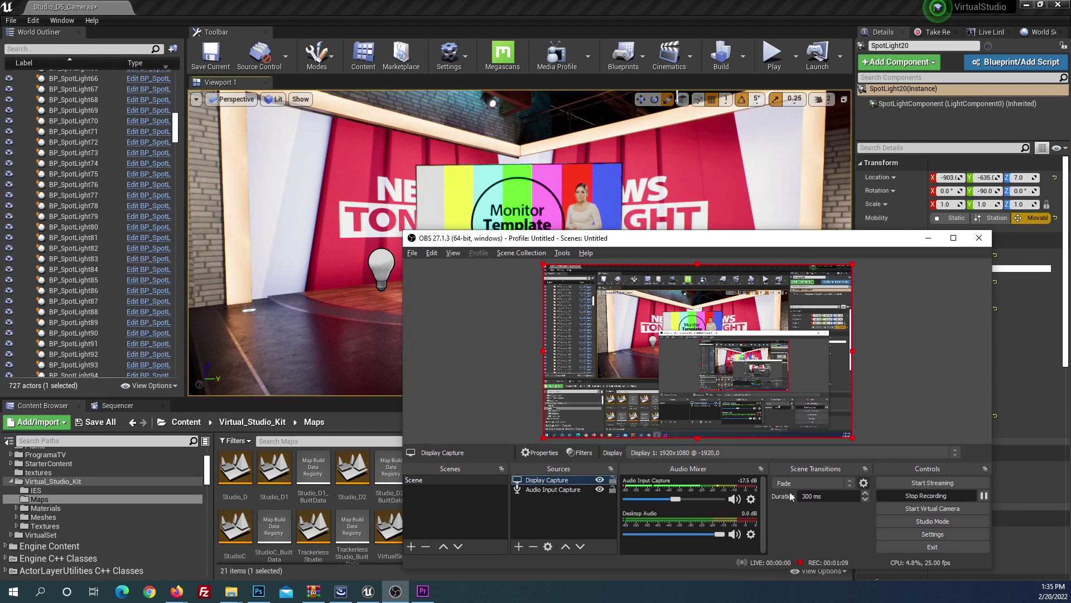
pyautogui.moveTo(639, 238); pyautogui.dragTo(1070, 491)
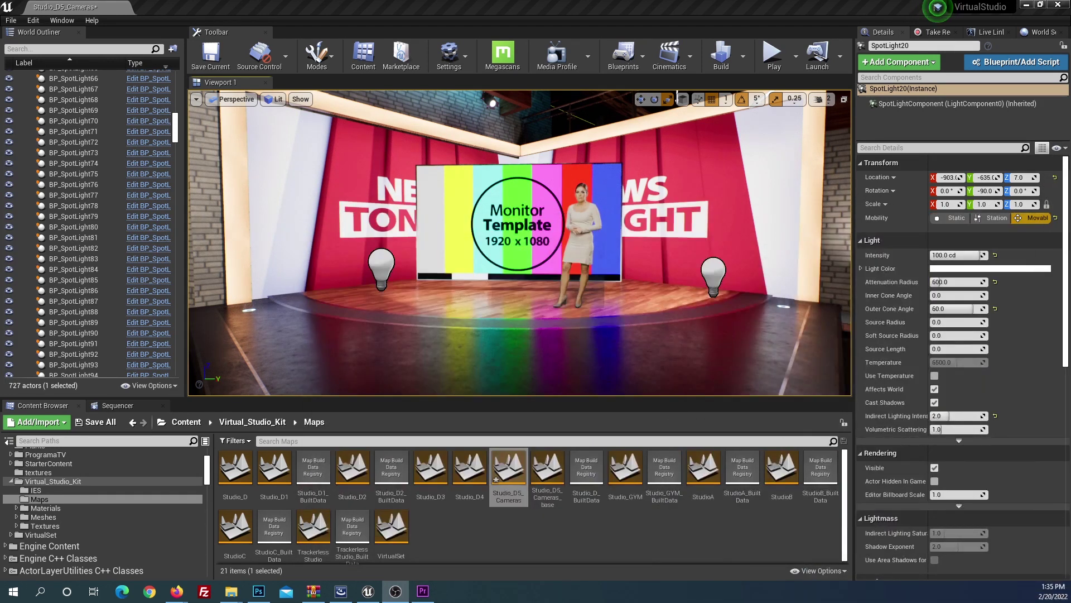
# Play the Studio_D5_Cameras level and make the play view full-screen with F11
pyautogui.click(774, 55)
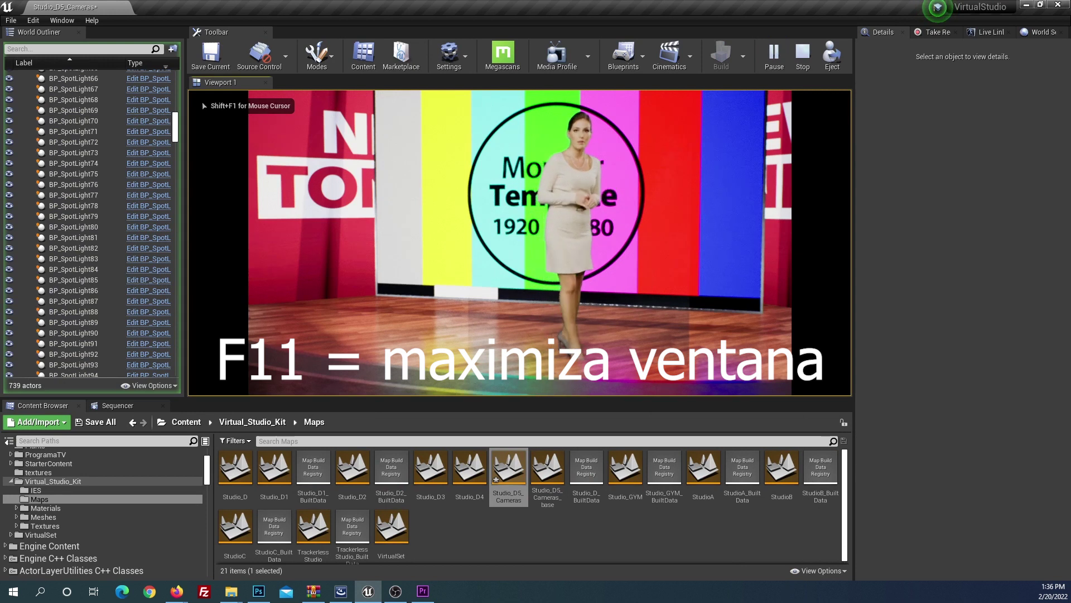
pyautogui.press('F11')
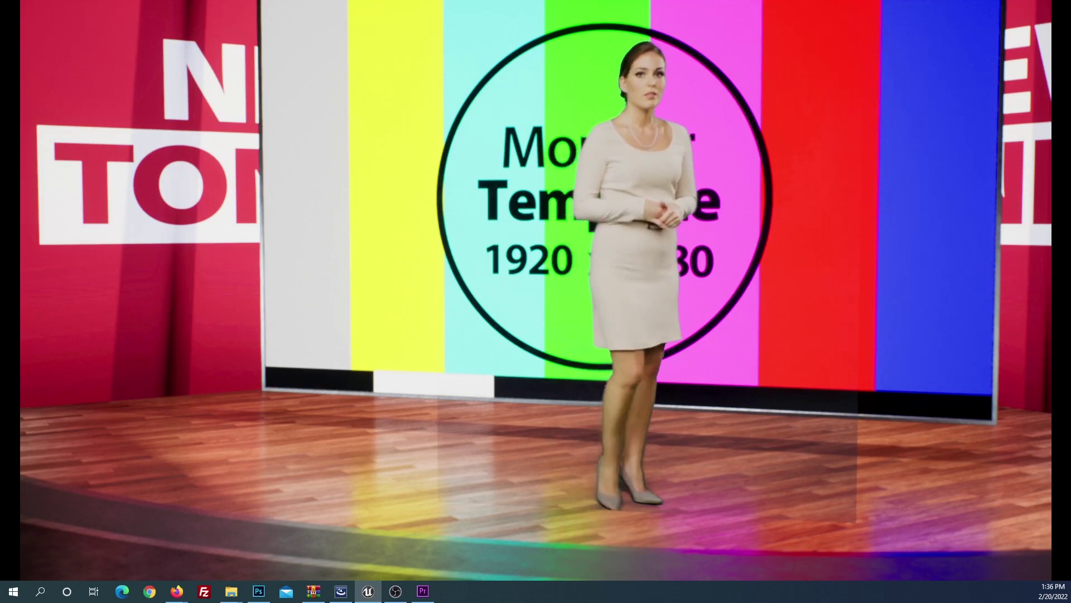
# Cut to the Camara 2 close-up and Camara 3 wide shot, then push OBS off screen
pyautogui.press('2')
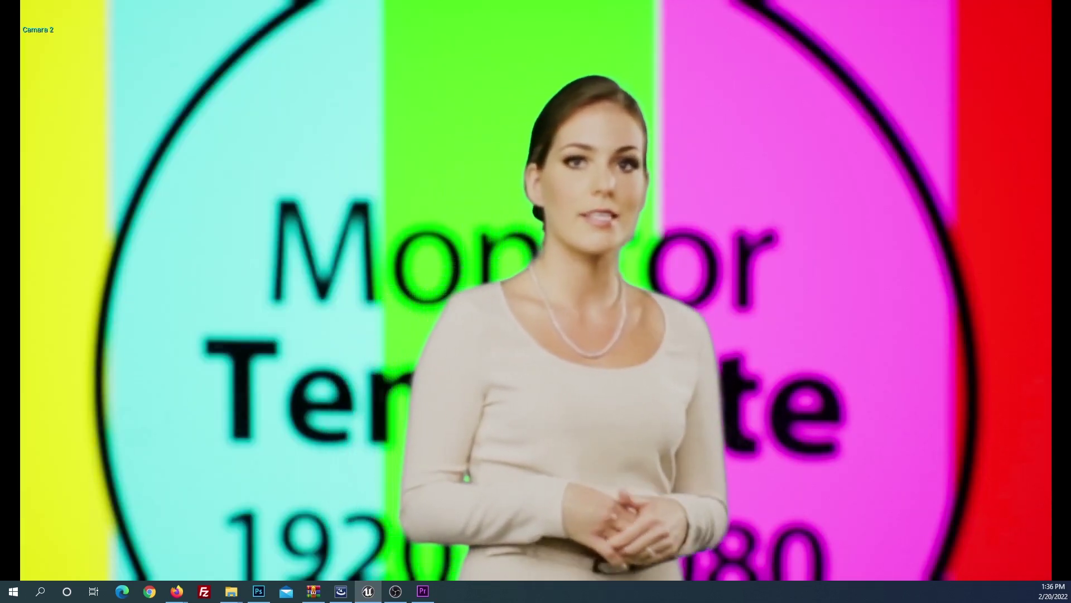
pyautogui.press('3')
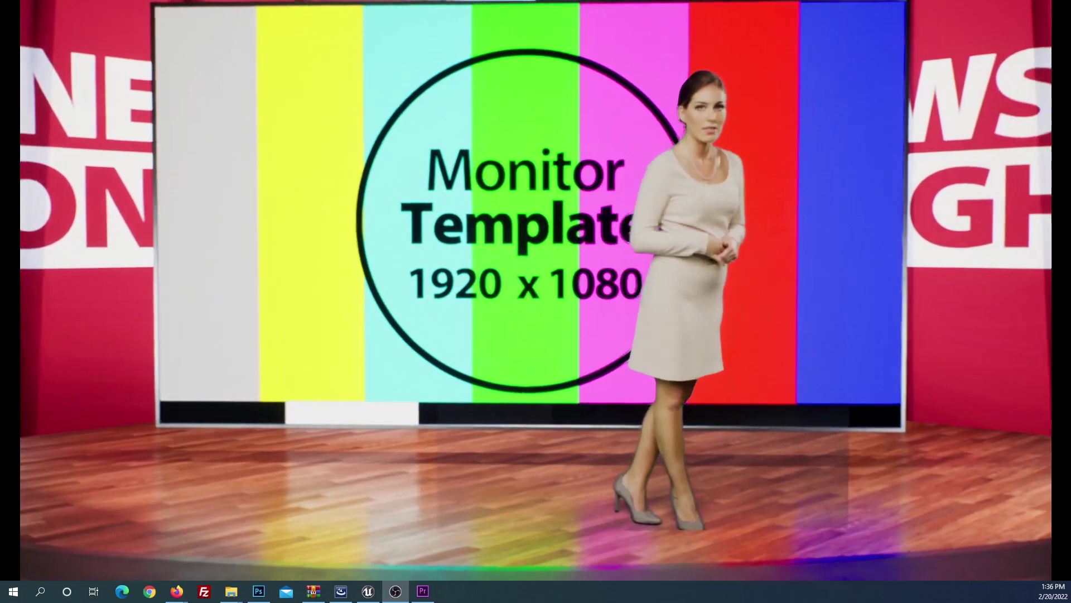
pyautogui.click(395, 591)
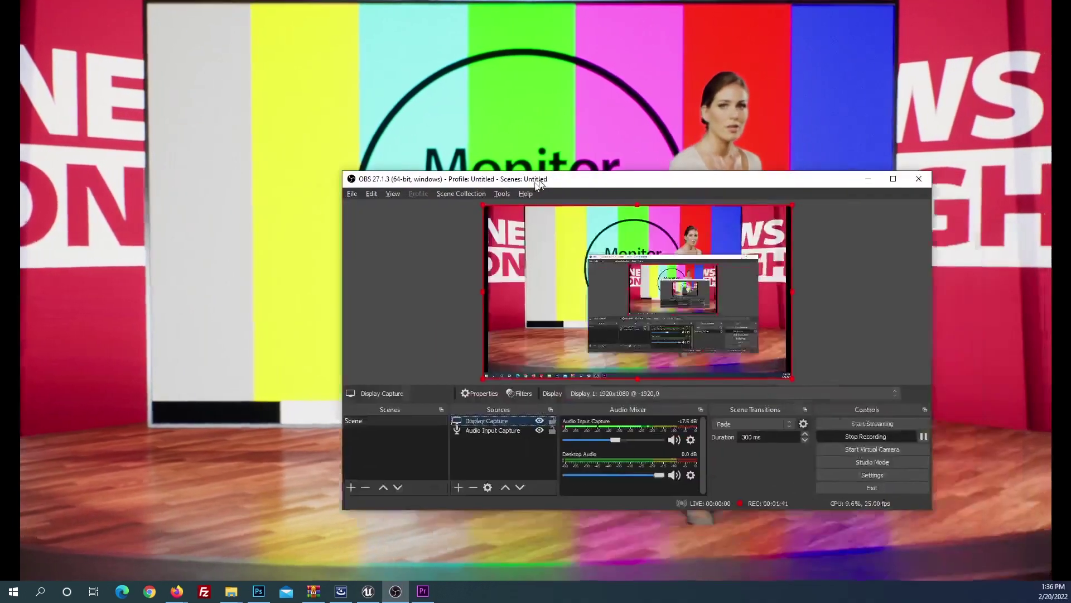
pyautogui.moveTo(315, 239); pyautogui.dragTo(311, 239)
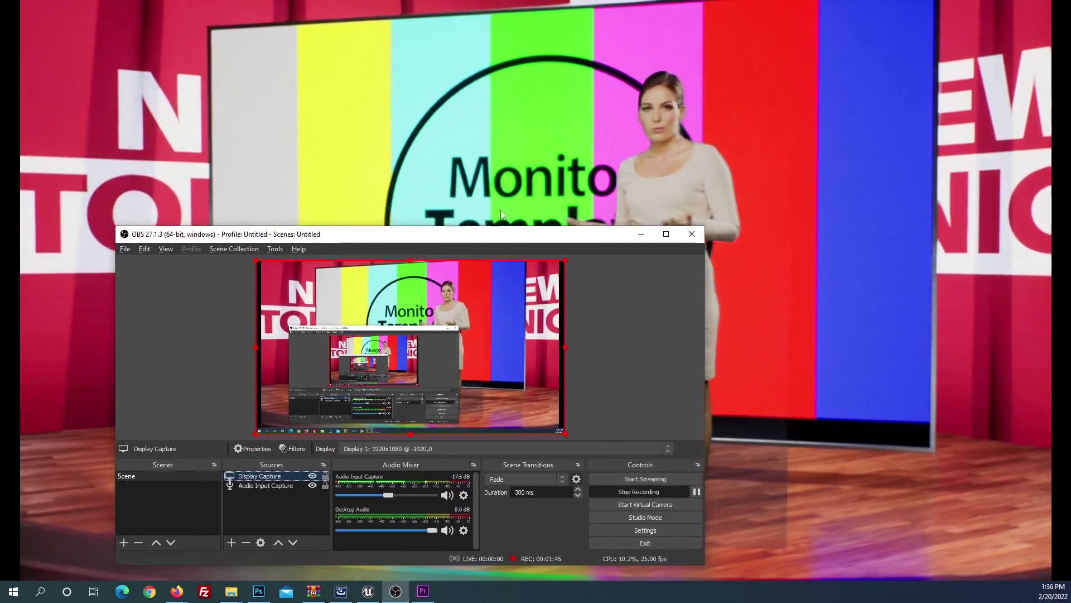
pyautogui.moveTo(477, 237); pyautogui.dragTo(1070, 235)
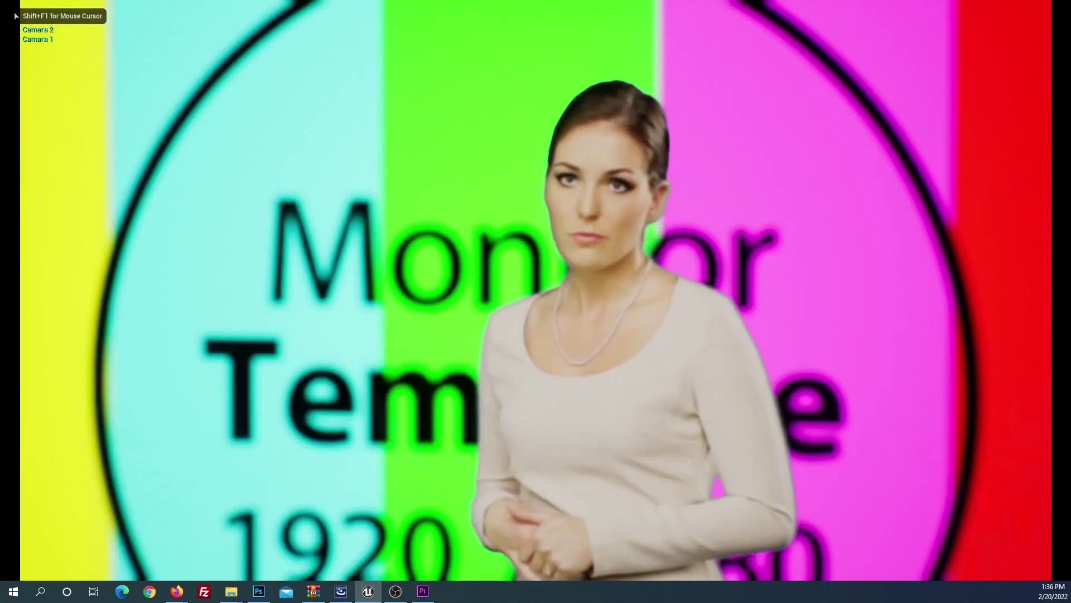
# Cut to camera 3, end the play session and return to the normal editor layout
pyautogui.press('3')
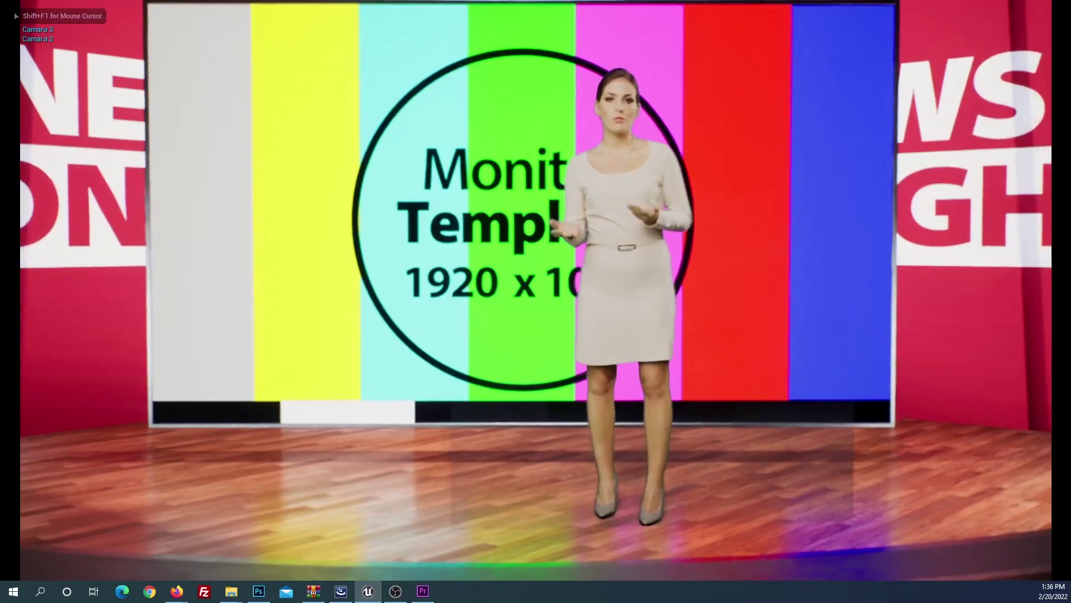
pyautogui.press('Escape')
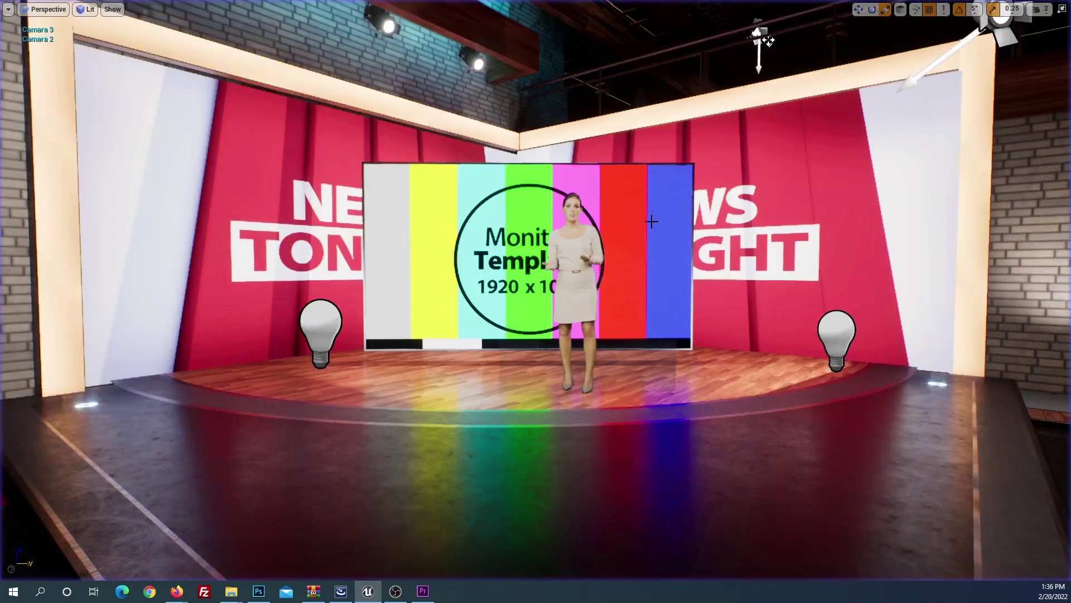
pyautogui.press('F11')
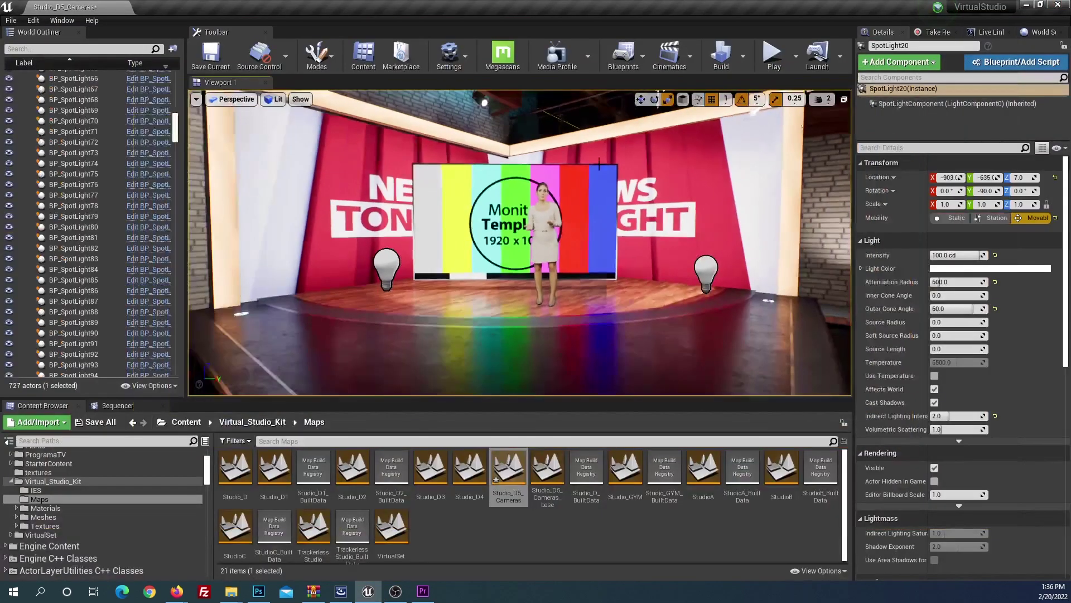
# In the Level Blueprint, delete key 1's Print String and wire Pressed to Stop at Current Time
pyautogui.click(642, 55)
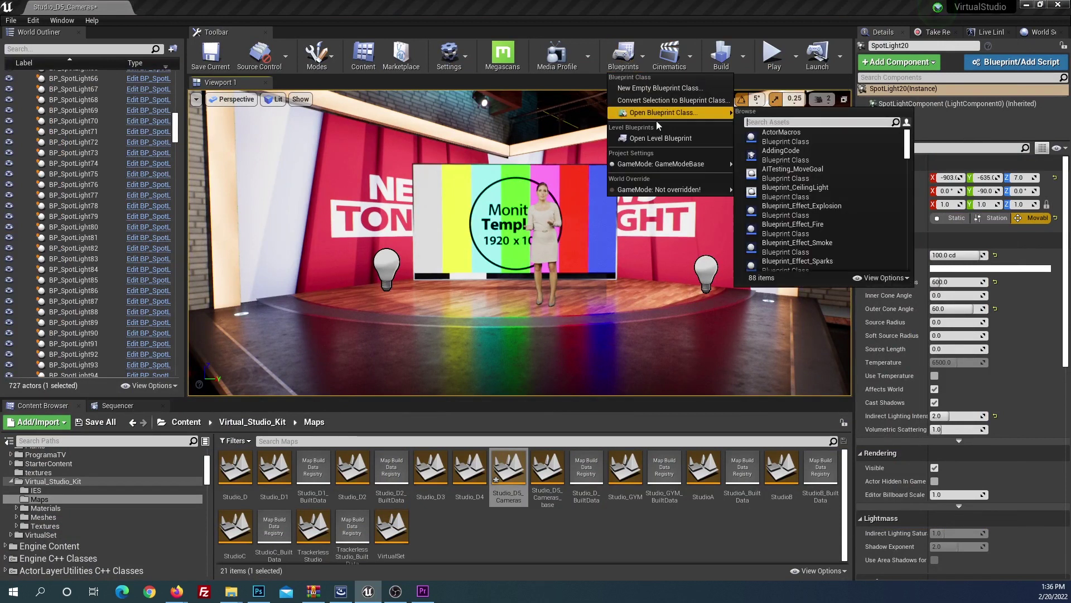
pyautogui.click(658, 138)
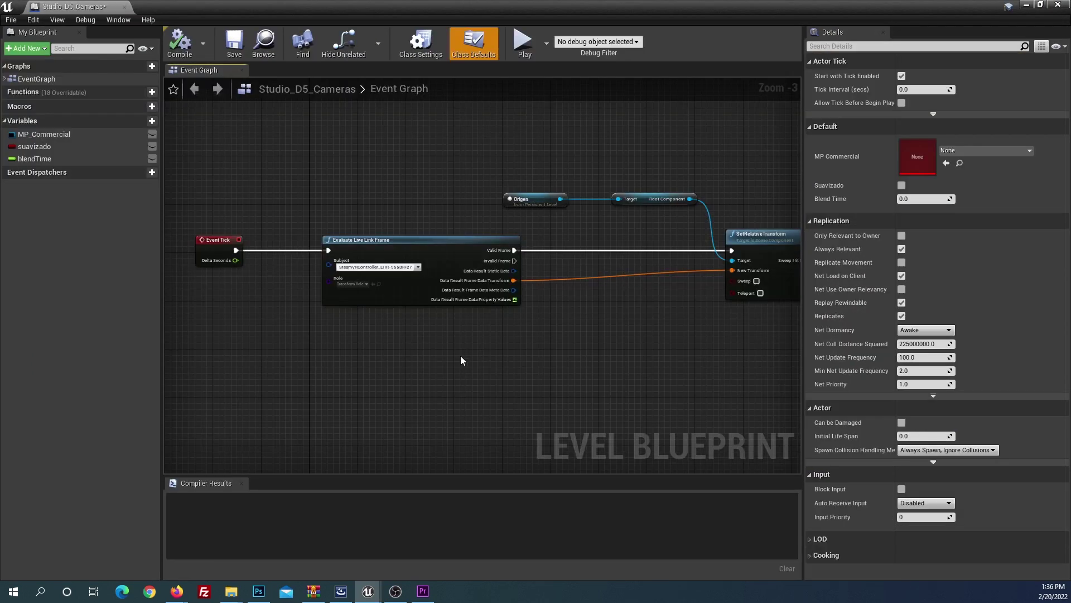
pyautogui.scroll(2, 503, 165)
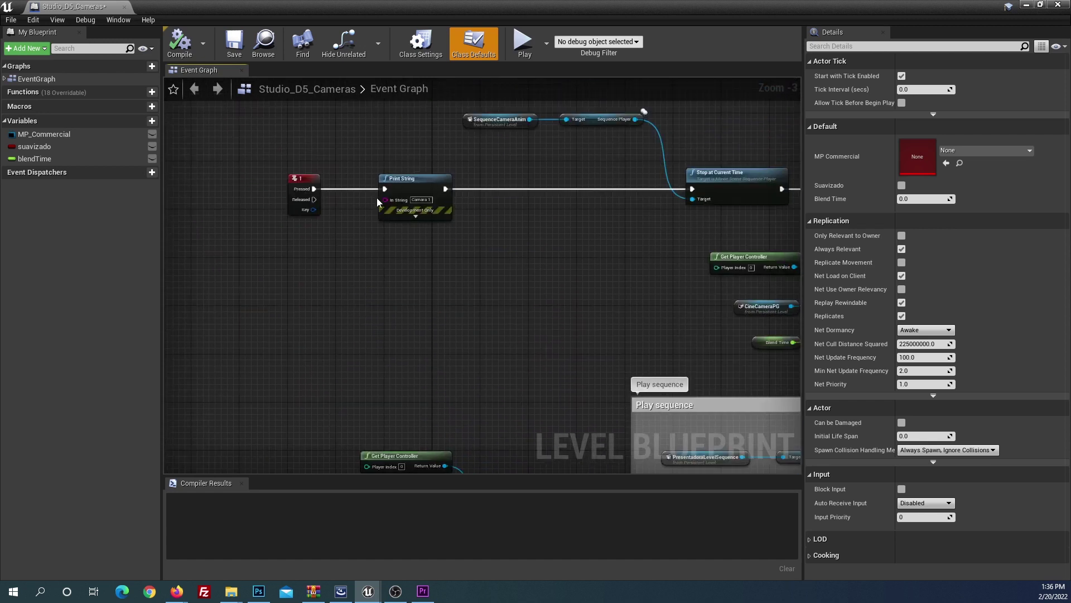
pyautogui.moveTo(376, 202); pyautogui.dragTo(410, 293, button='right')
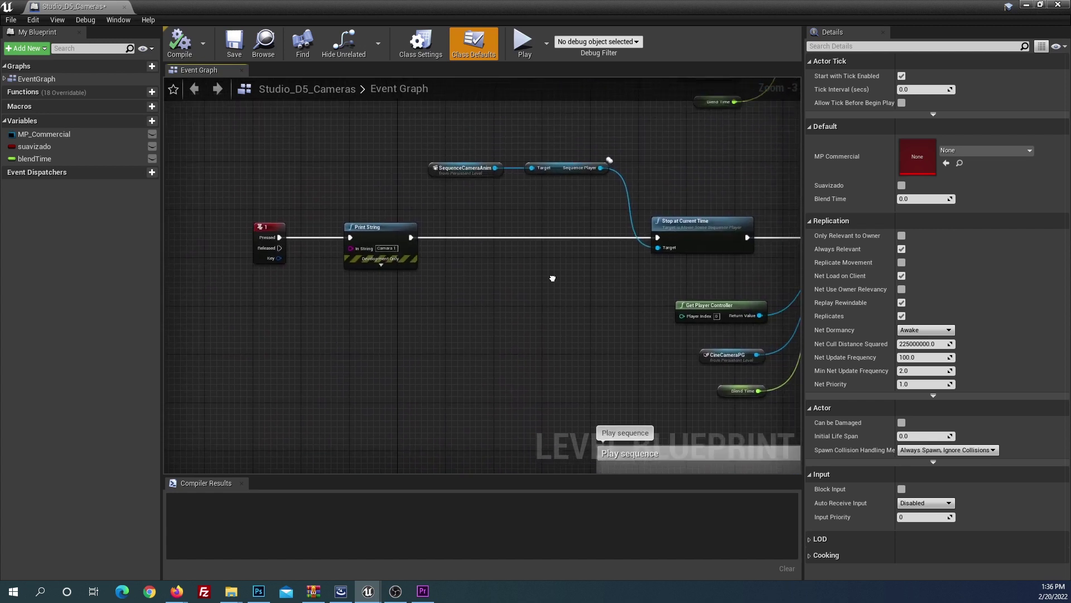
pyautogui.click(375, 251)
pyautogui.press('Delete')
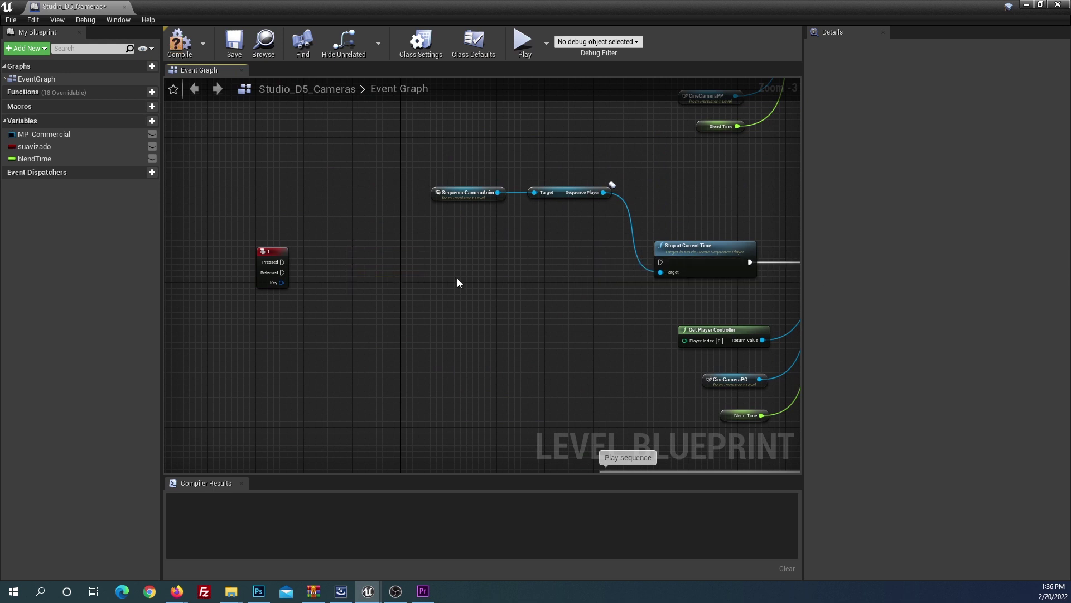
pyautogui.moveTo(662, 262); pyautogui.dragTo(283, 262)
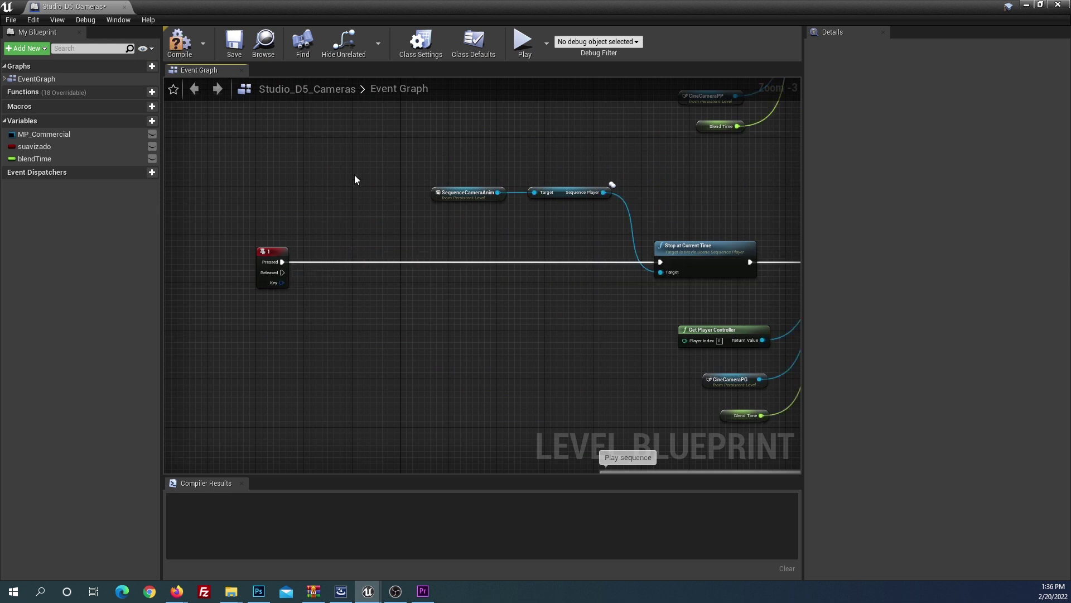
# Delete key 2's Print String node and connect Pressed to Stop at Current Time
pyautogui.moveTo(369, 181); pyautogui.dragTo(405, 336, button='right')
pyautogui.moveTo(421, 205); pyautogui.dragTo(419, 293, button='right')
pyautogui.click(394, 220)
pyautogui.press('Delete')
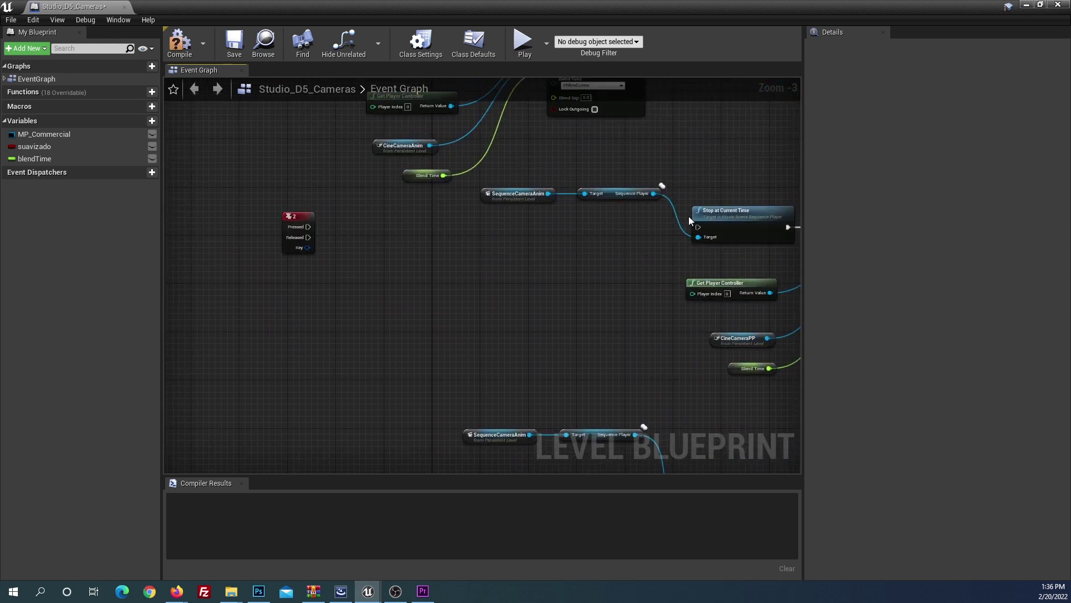
pyautogui.moveTo(698, 227); pyautogui.dragTo(308, 227)
# Delete key 3's Print String, wire Pressed to Set View Target with Blend, compile and dock
pyautogui.moveTo(309, 229)
pyautogui.mouseDown(button='right')
pyautogui.moveTo(374, 314)
pyautogui.moveTo(378, 339)
pyautogui.mouseUp(button='right')
pyautogui.click(428, 209)
pyautogui.press('Delete')
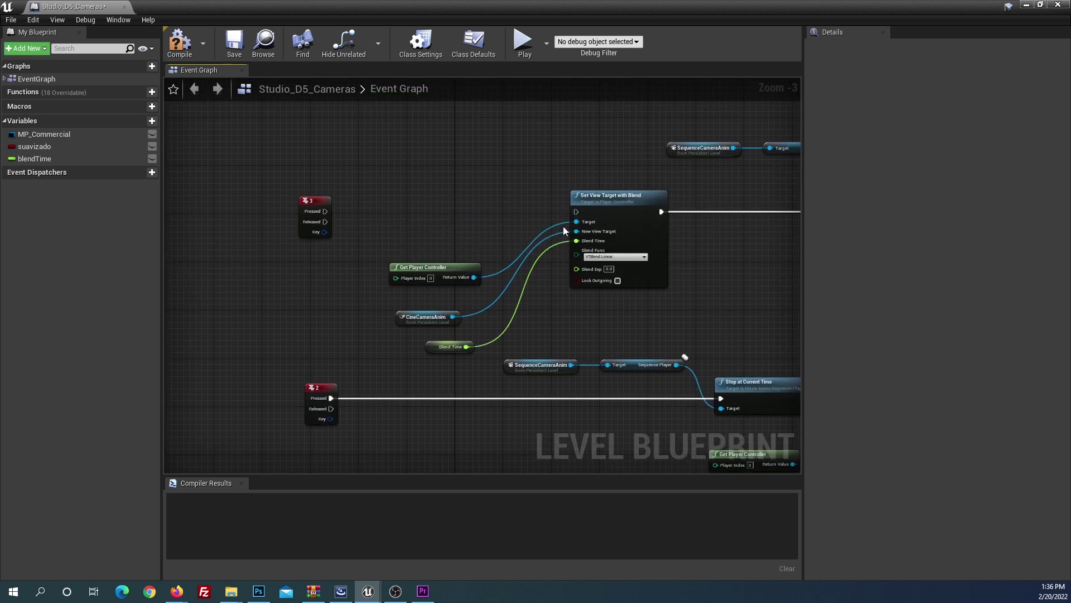
pyautogui.moveTo(576, 213); pyautogui.dragTo(326, 211)
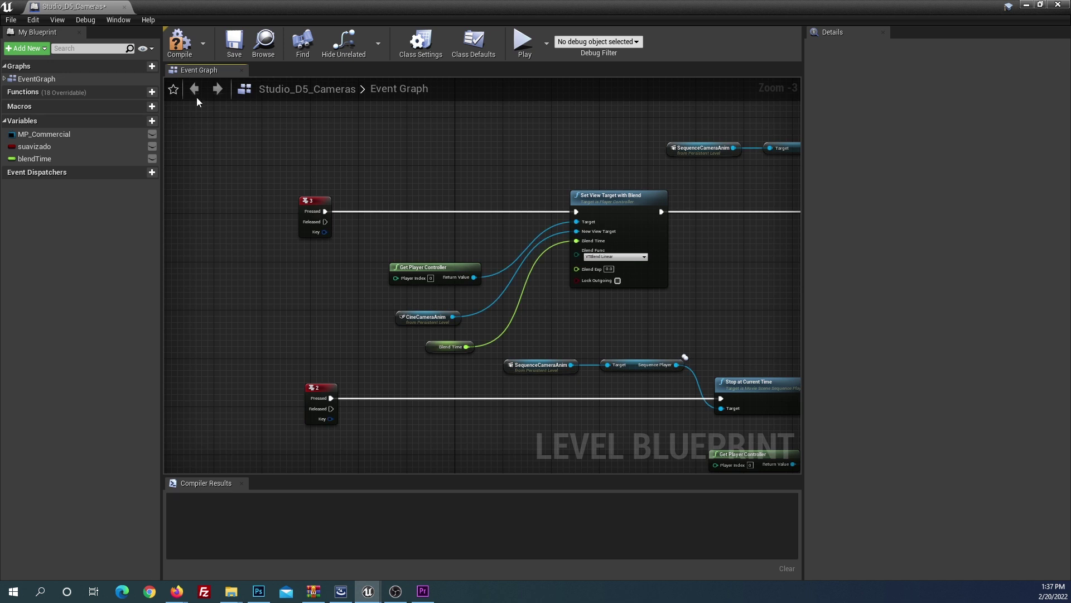
pyautogui.click(178, 49)
pyautogui.moveTo(79, 18); pyautogui.dragTo(88, 20)
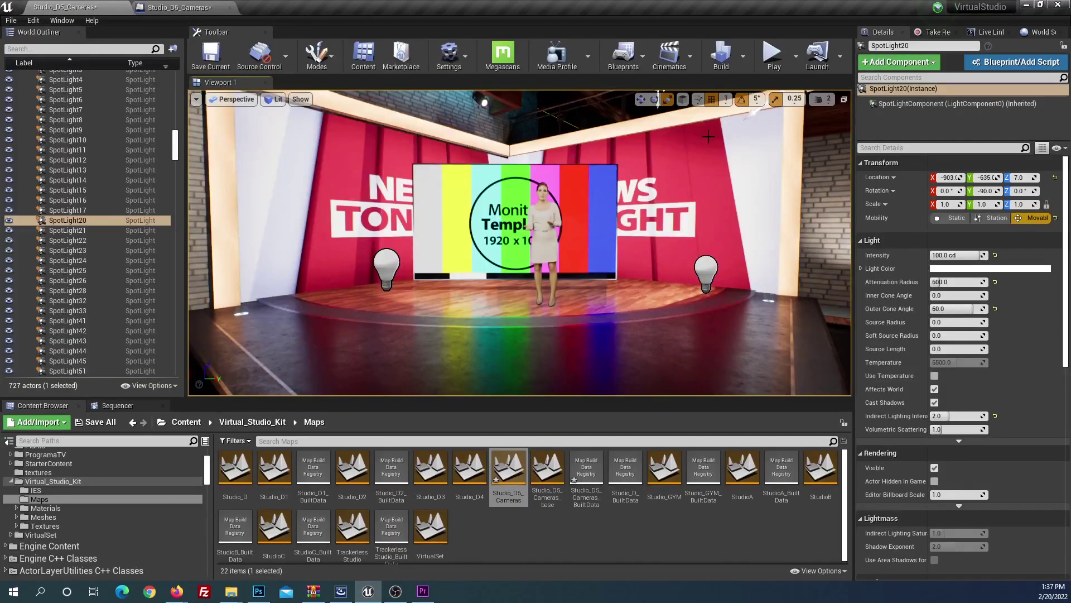
# Play the level full-screen to test camera cuts, move OBS aside, then stop with Escape
pyautogui.click(773, 56)
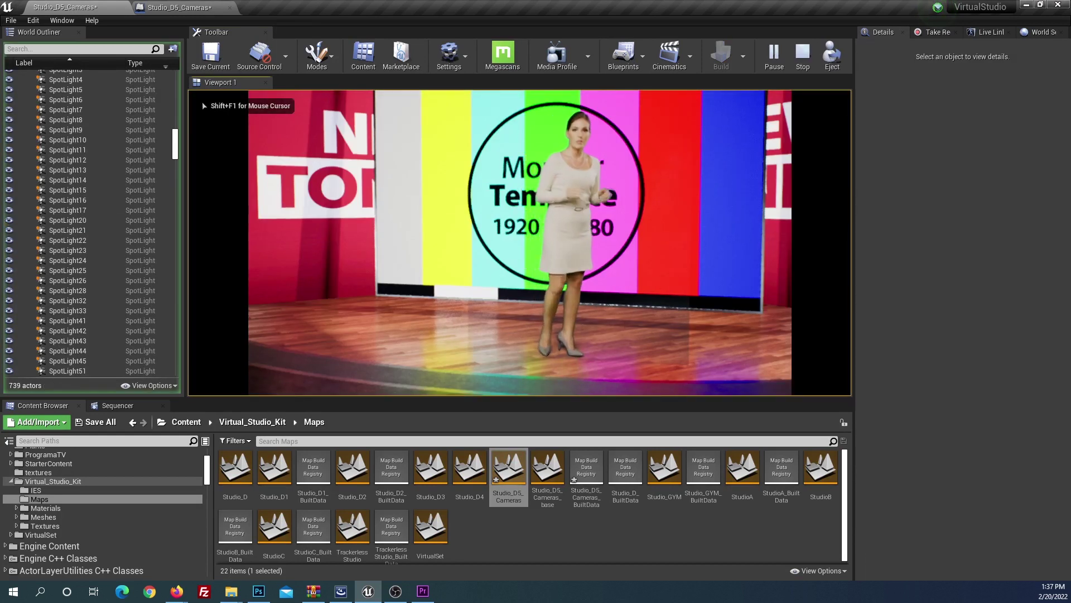
pyautogui.press('F11')
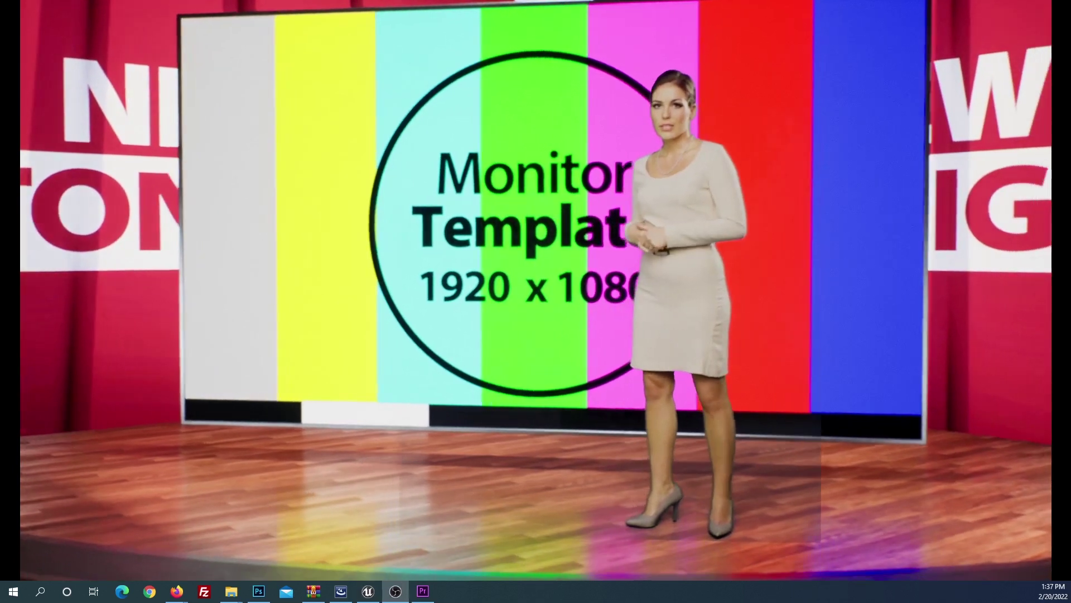
pyautogui.hotkey('alt', 'Tab')
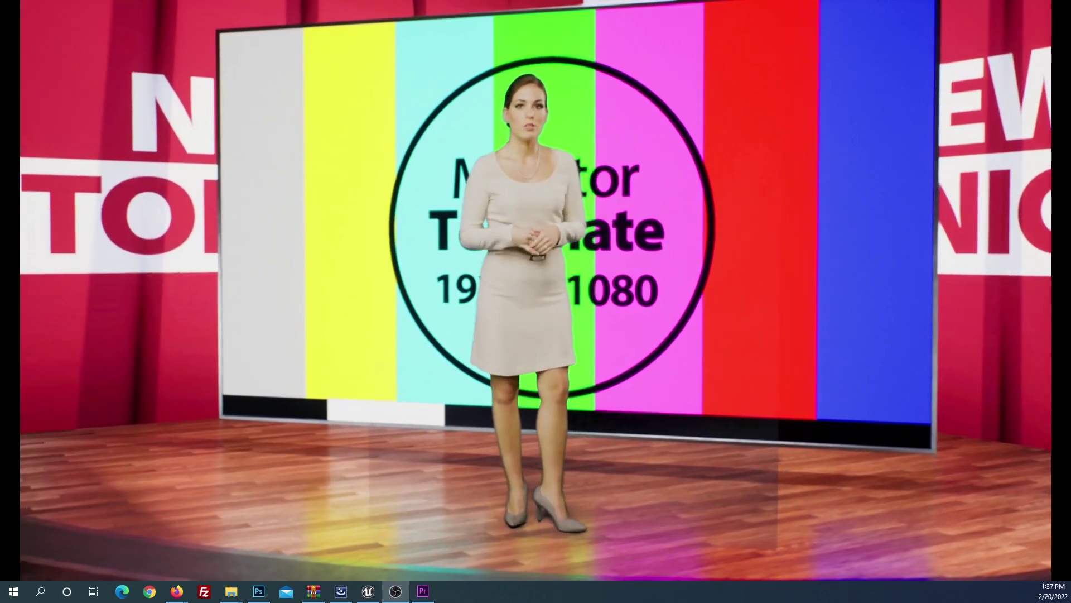
pyautogui.click(395, 591)
pyautogui.moveTo(769, 131)
pyautogui.mouseDown()
pyautogui.moveTo(650, 131)
pyautogui.moveTo(604, 155)
pyautogui.mouseUp()
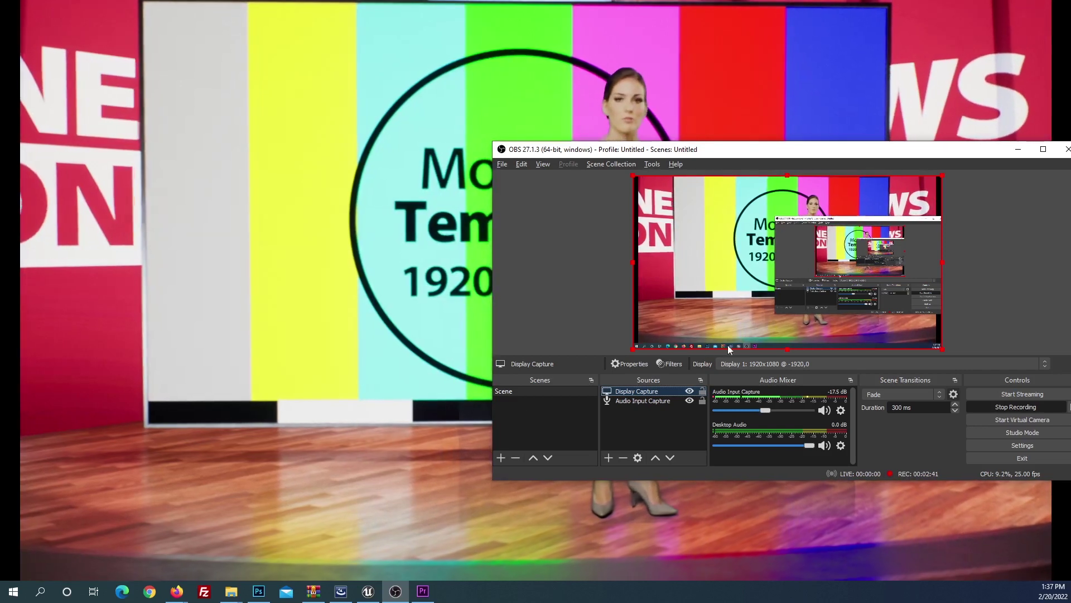
pyautogui.moveTo(574, 149); pyautogui.dragTo(1070, 169)
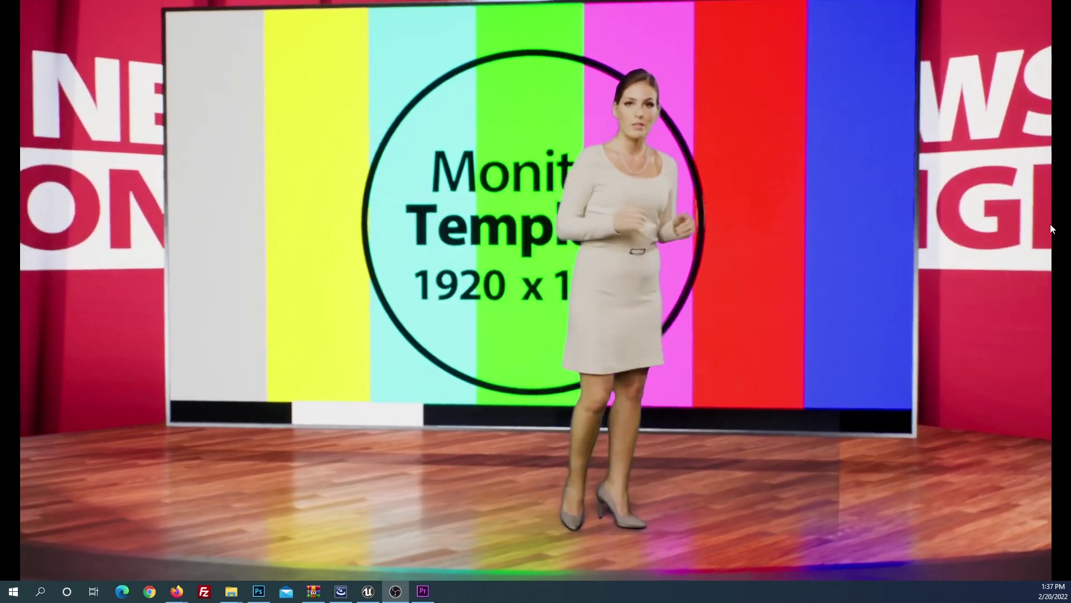
pyautogui.press('Escape')
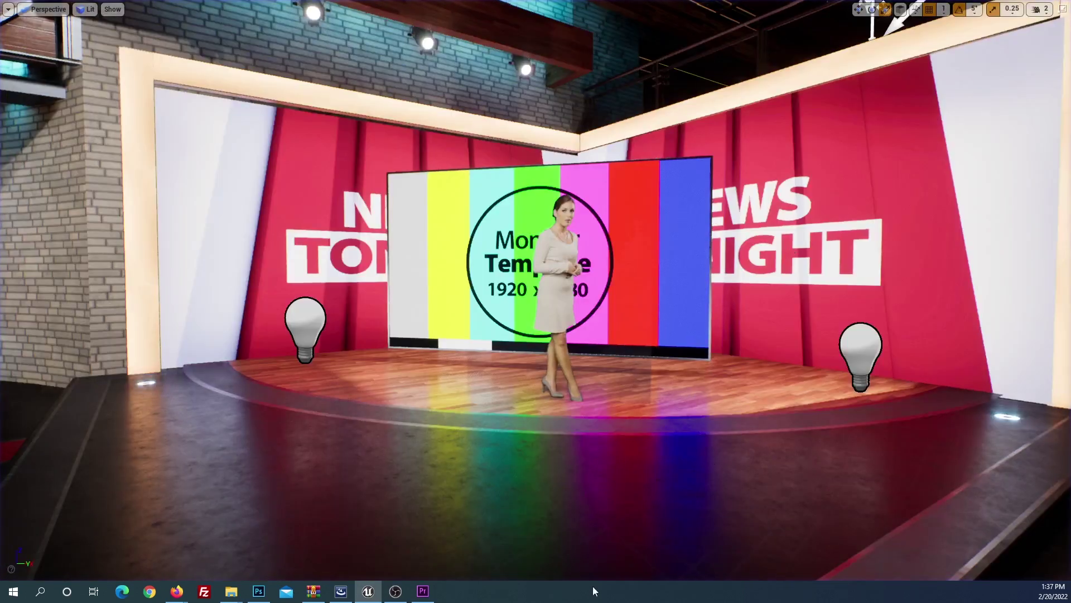
# Turn on 'Automatically hide the taskbar in desktop mode' in Taskbar settings and close Settings
pyautogui.rightClick(588, 597)
pyautogui.click(622, 580)
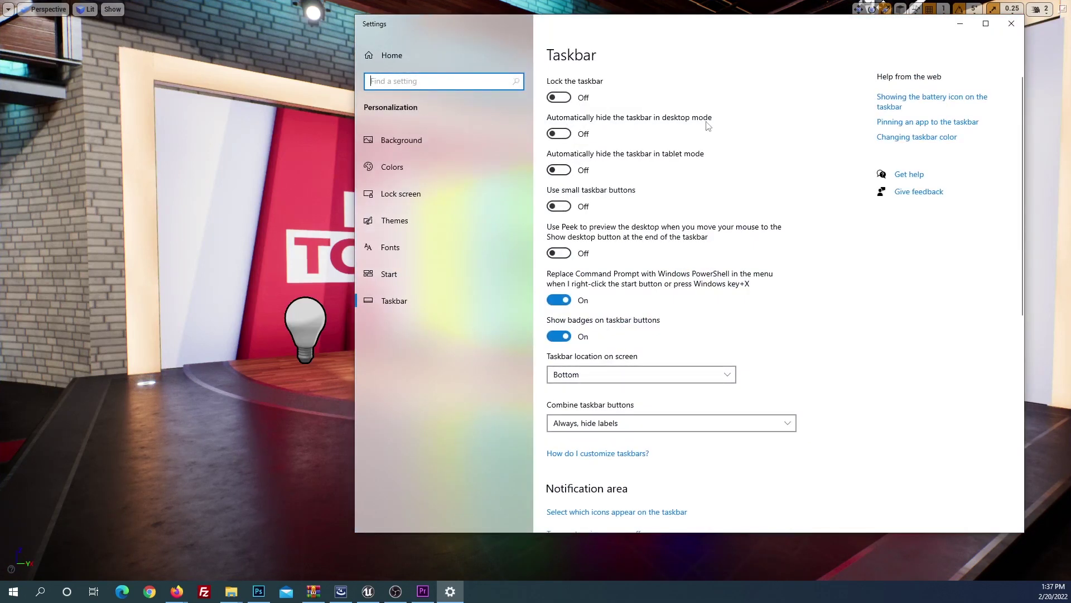
pyautogui.click(562, 137)
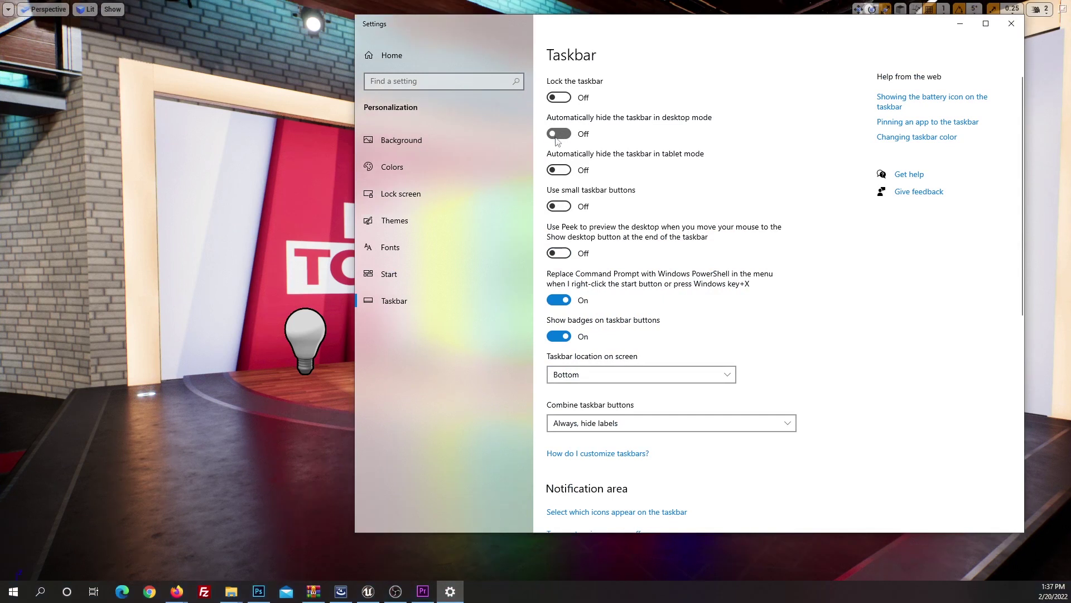
pyautogui.click(1011, 23)
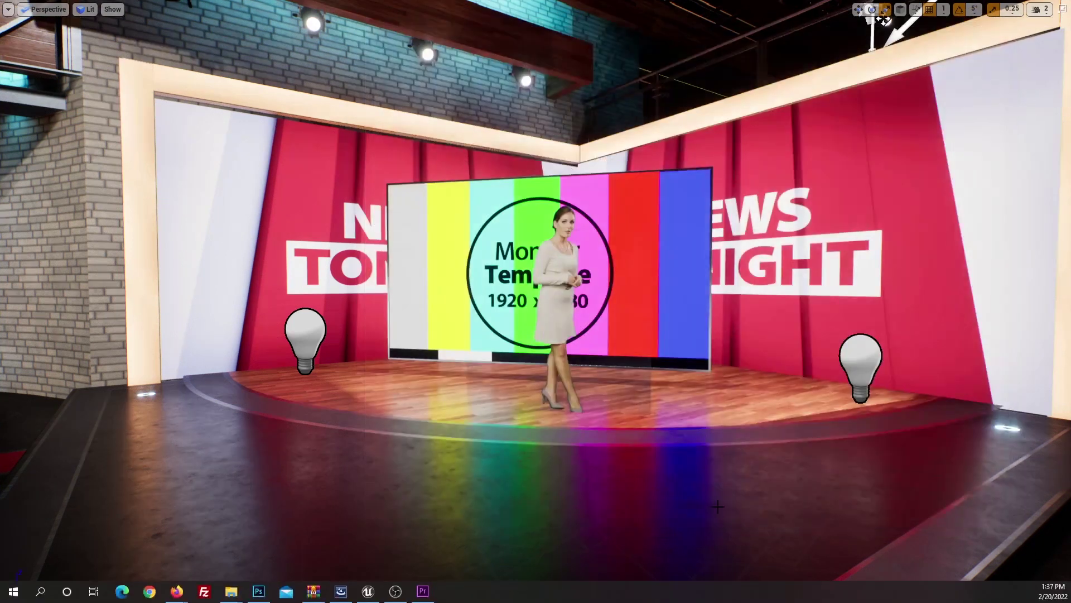
pyautogui.click(575, 343)
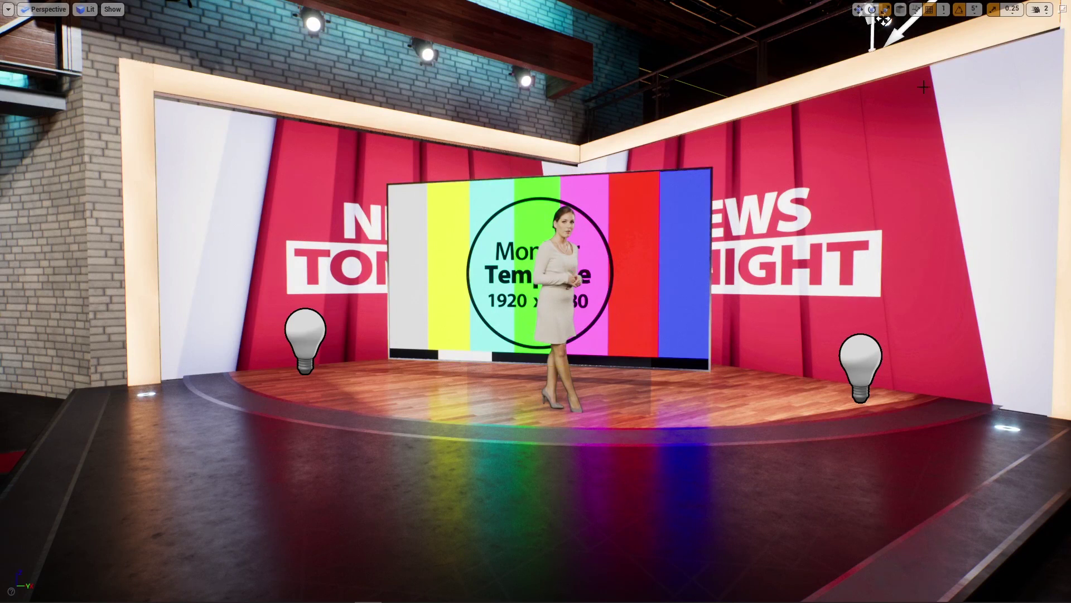
# Restore the editor layout, play the level full-screen with F11, and return focus to the game
pyautogui.click(1061, 8)
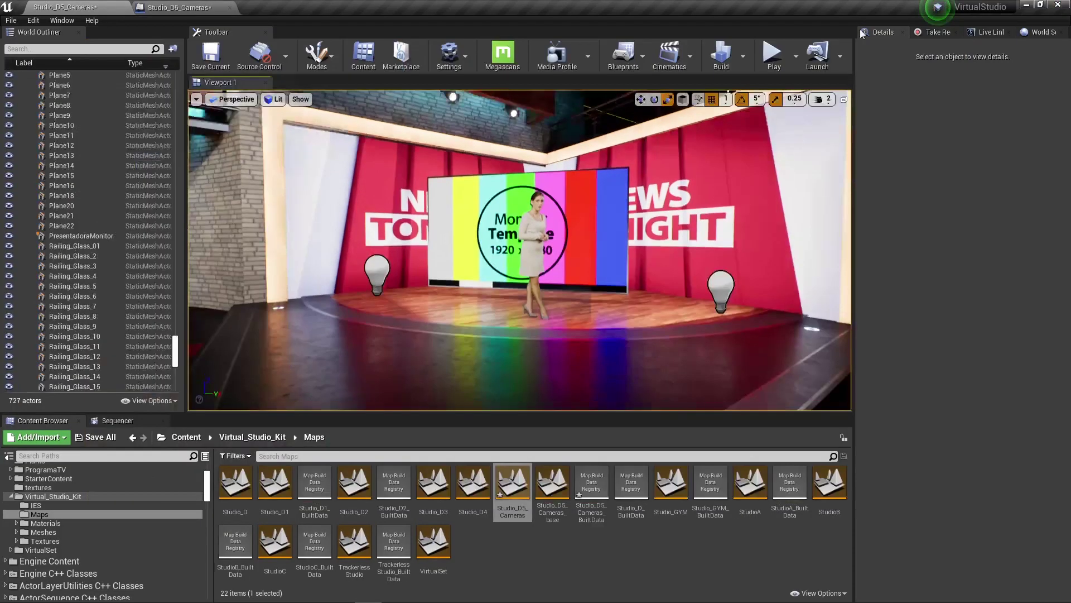
pyautogui.click(774, 56)
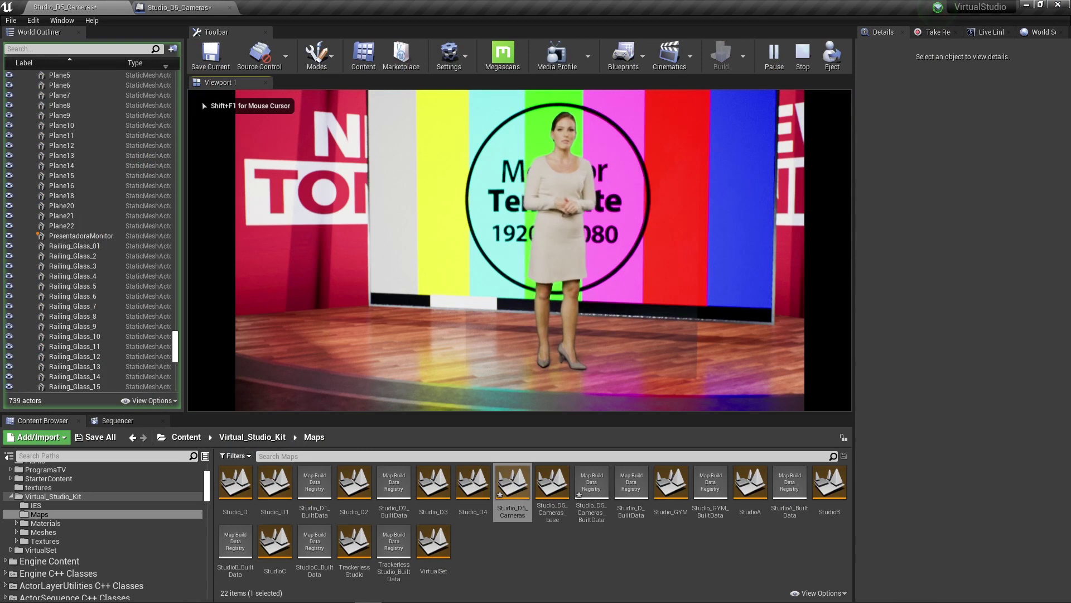
pyautogui.press('F11')
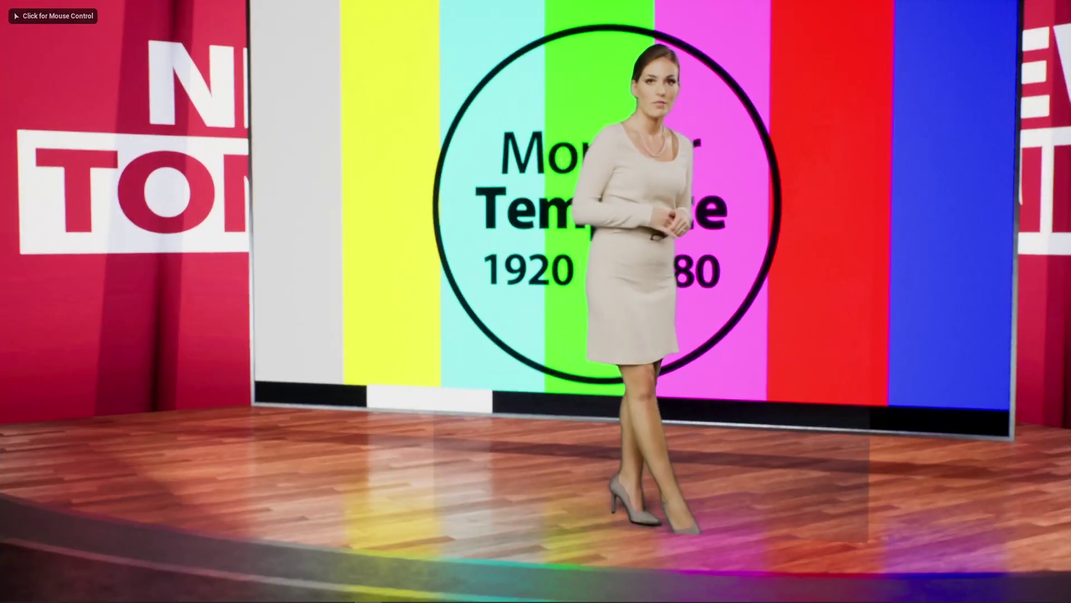
pyautogui.hotkey('alt', 'Tab')
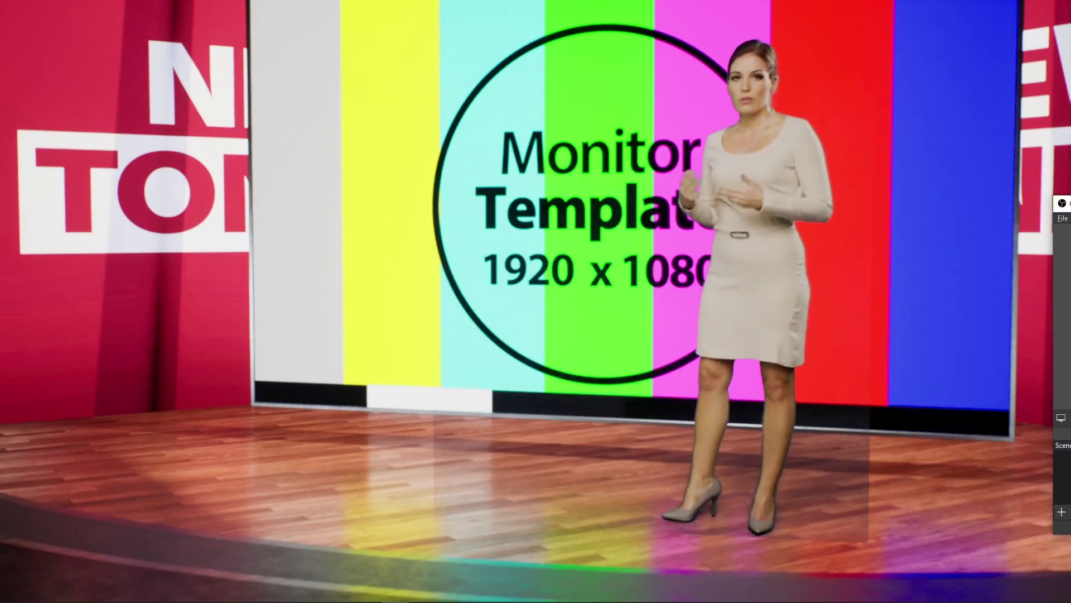
pyautogui.click(788, 229)
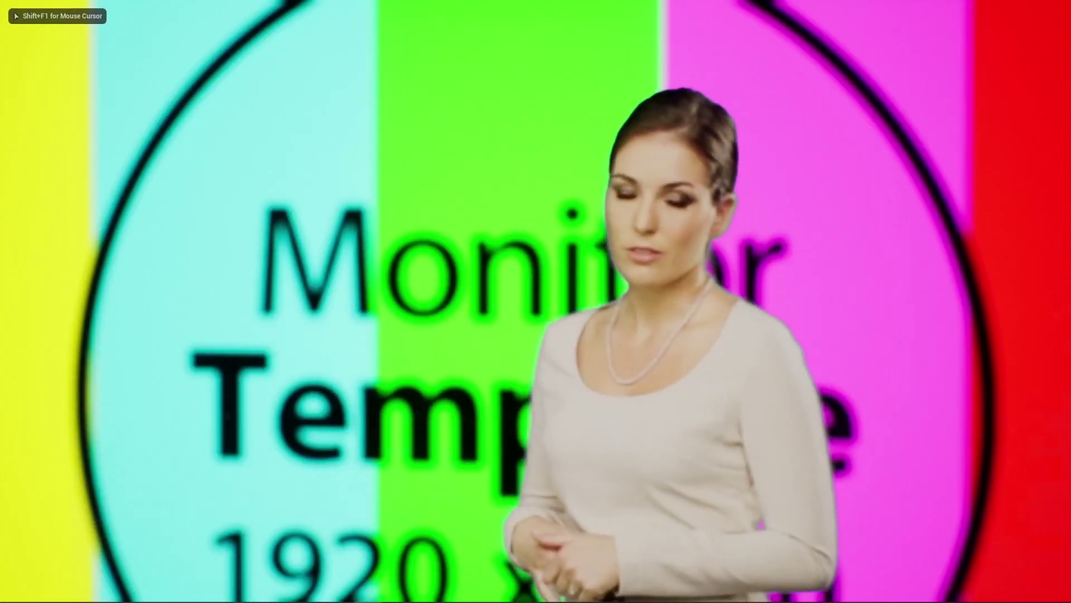